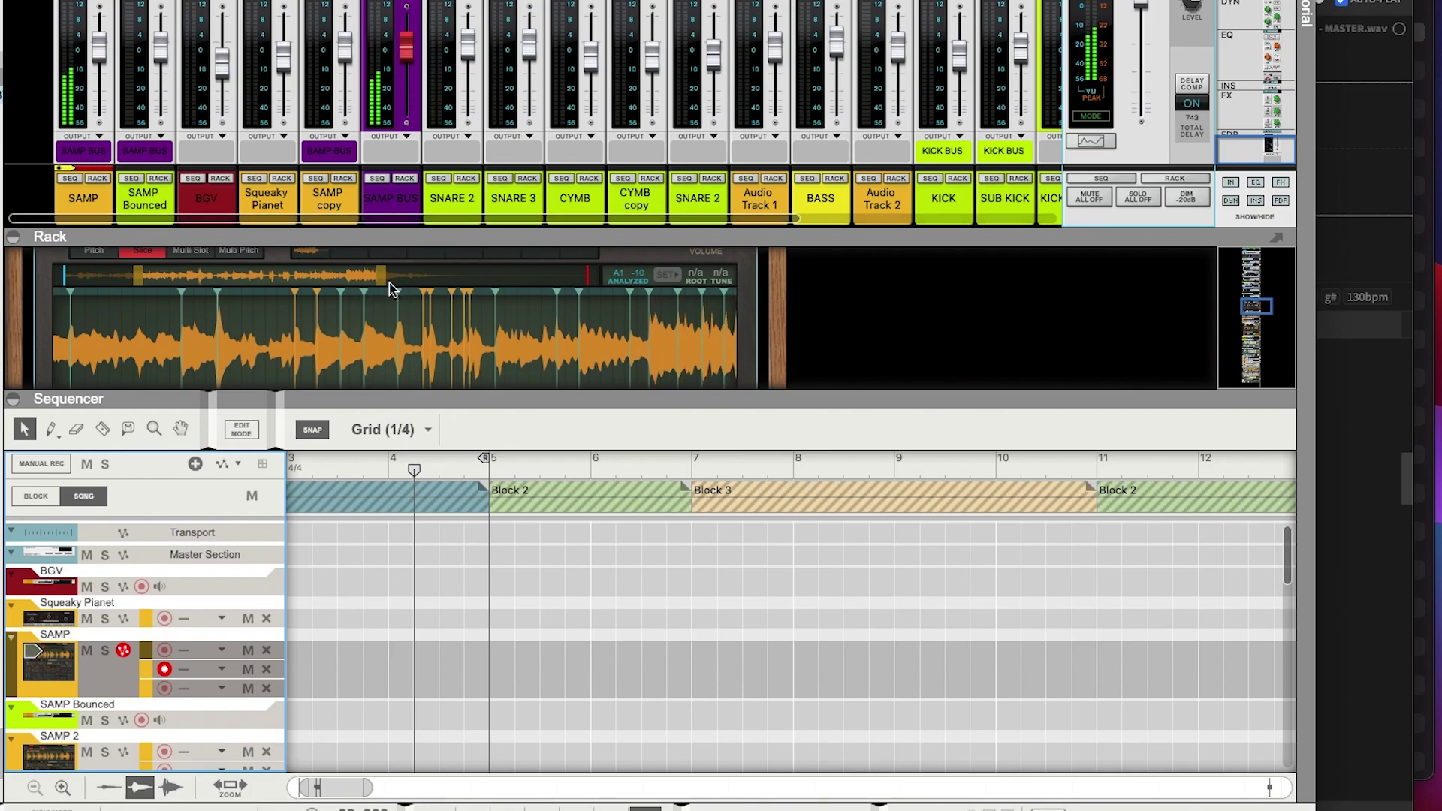
Lower the SAMP channel's low-pass filter to about 303 Hz in the channel EQ
drag(381, 276, 516, 276)
key(ctrl+Return)
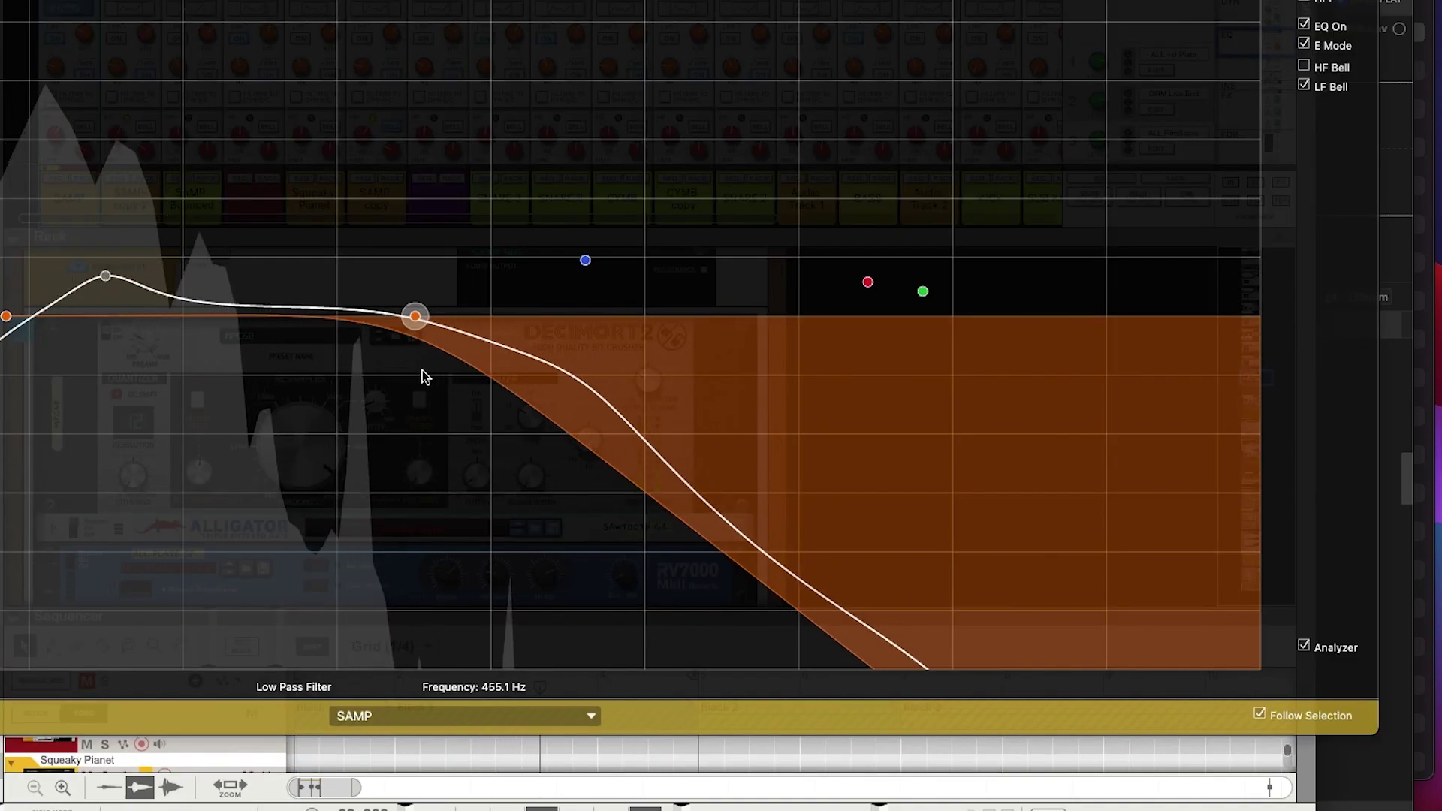
drag(422, 371, 331, 373)
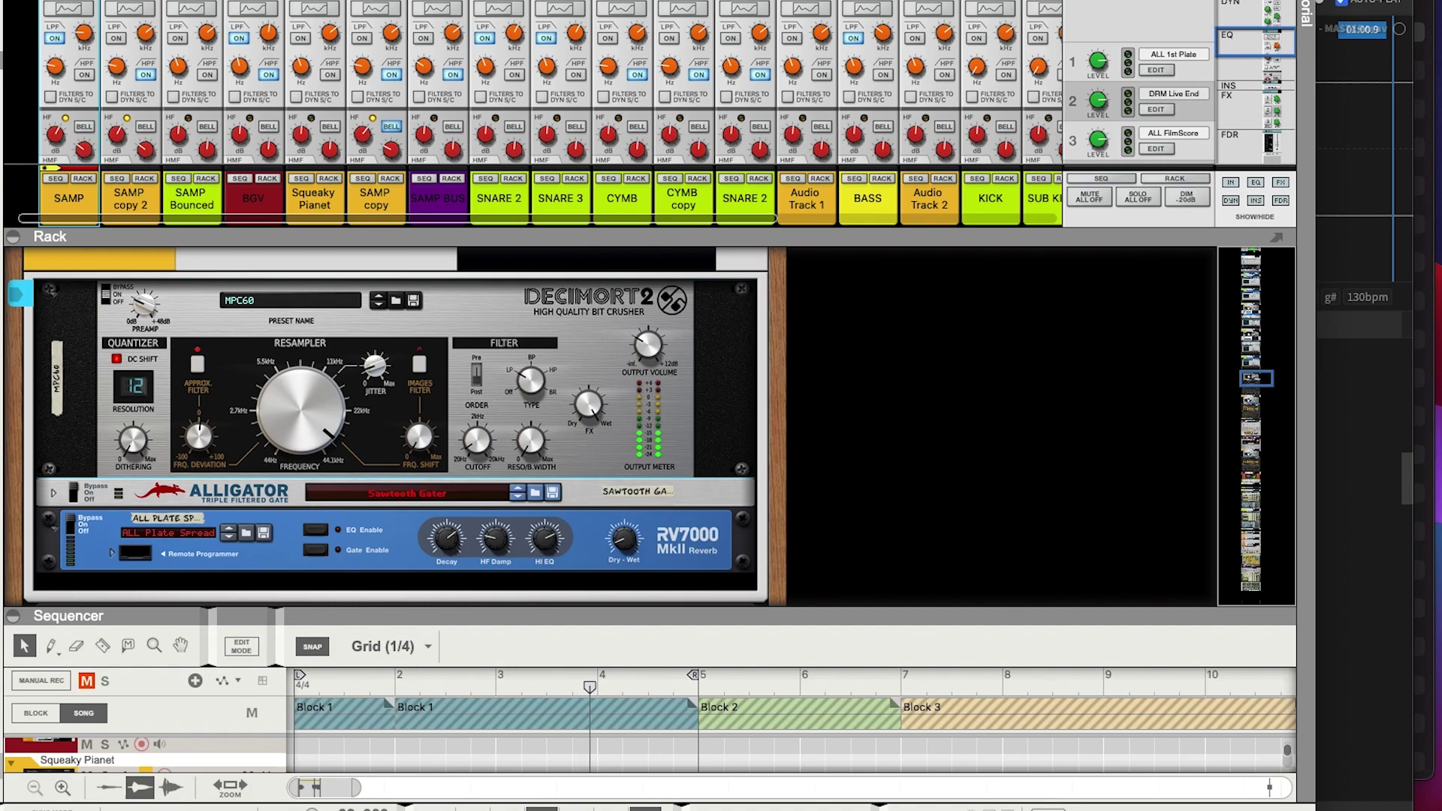
Set the saturation amount on the Softube Saturation Knob to about 3.4
drag(218, 448, 272, 482)
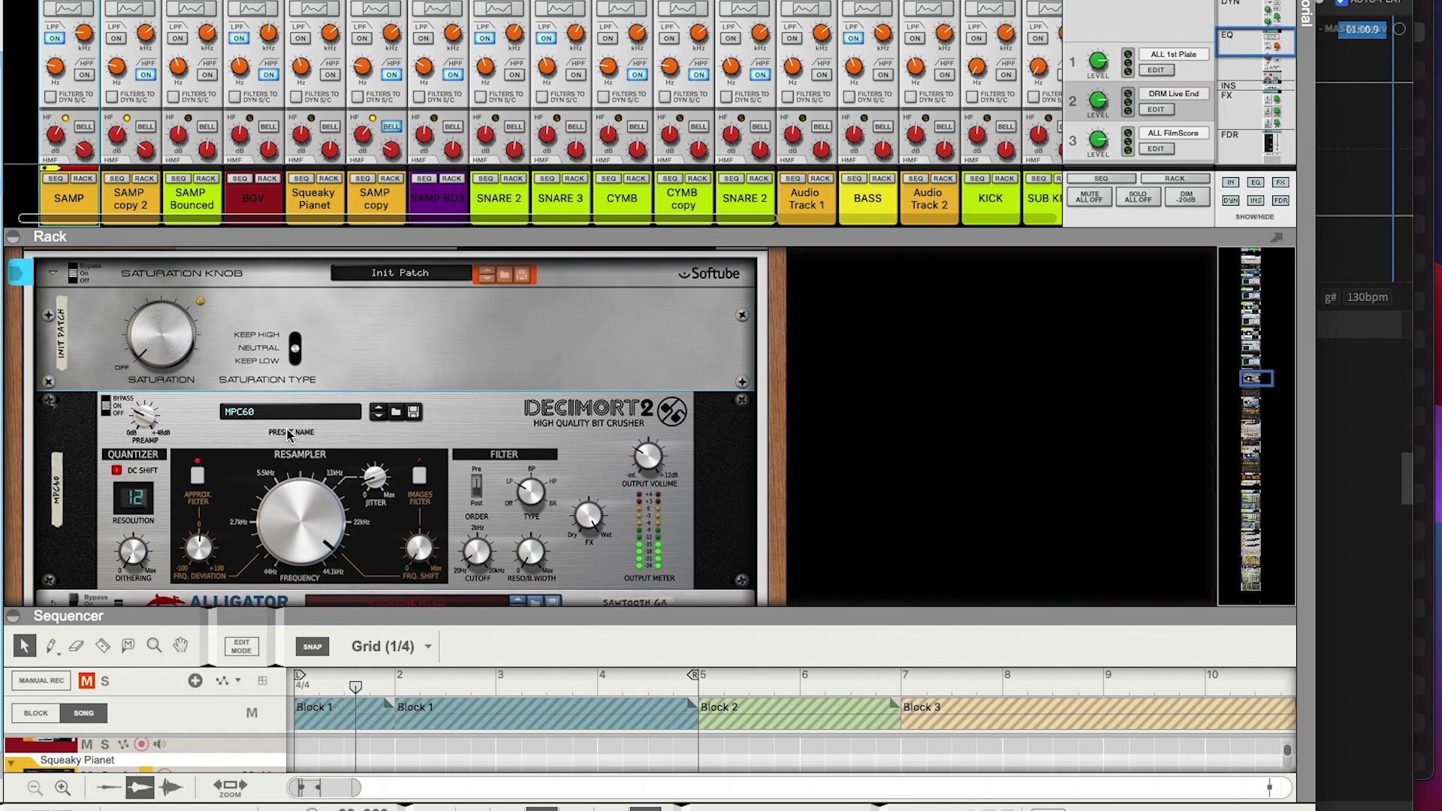
scroll(272, 398, up, 1)
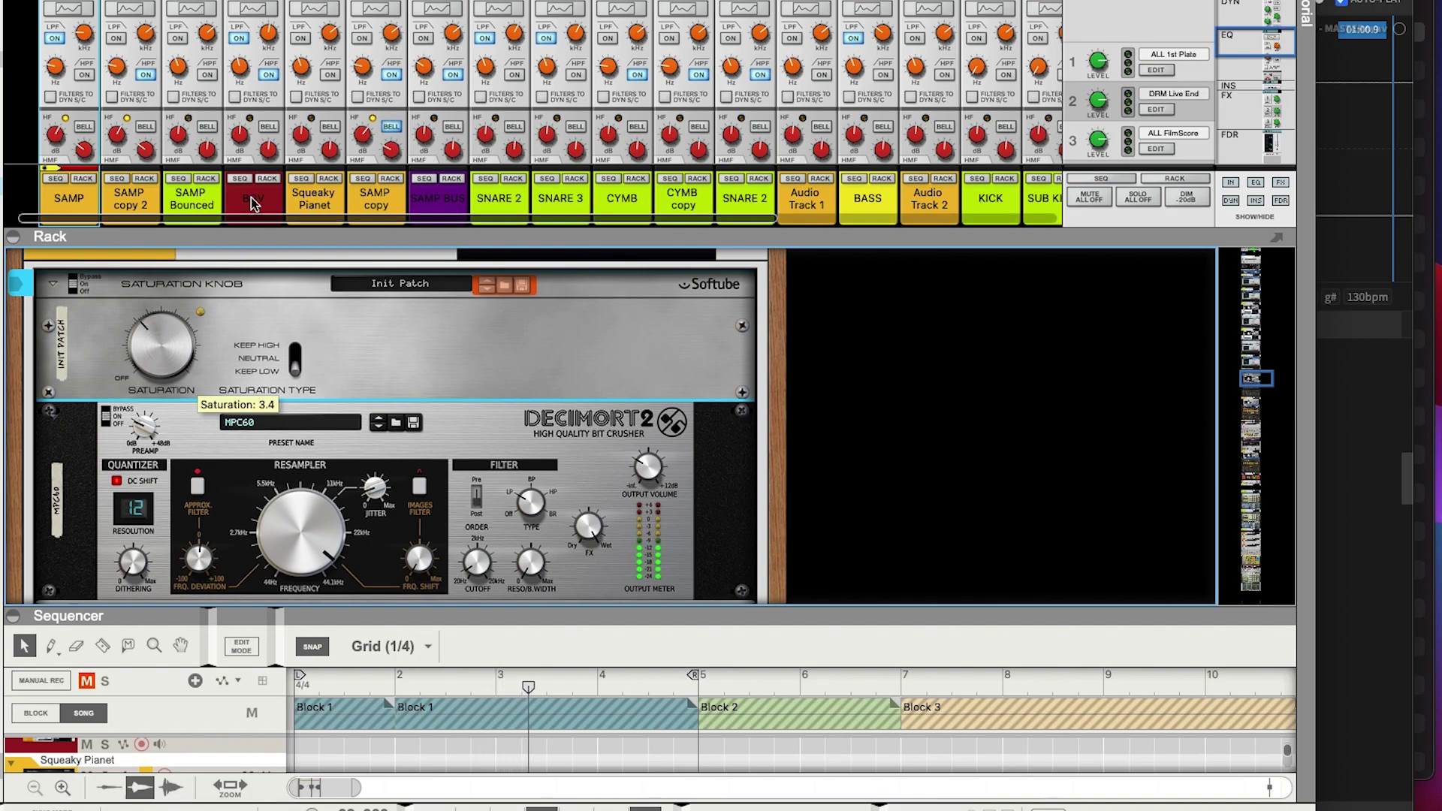
Raise SAMP copy 2's high-pass filter to about 305 Hz and fine-tune it against SAMP-lo's low-pass cutoff
scroll(237, 156, down, 8)
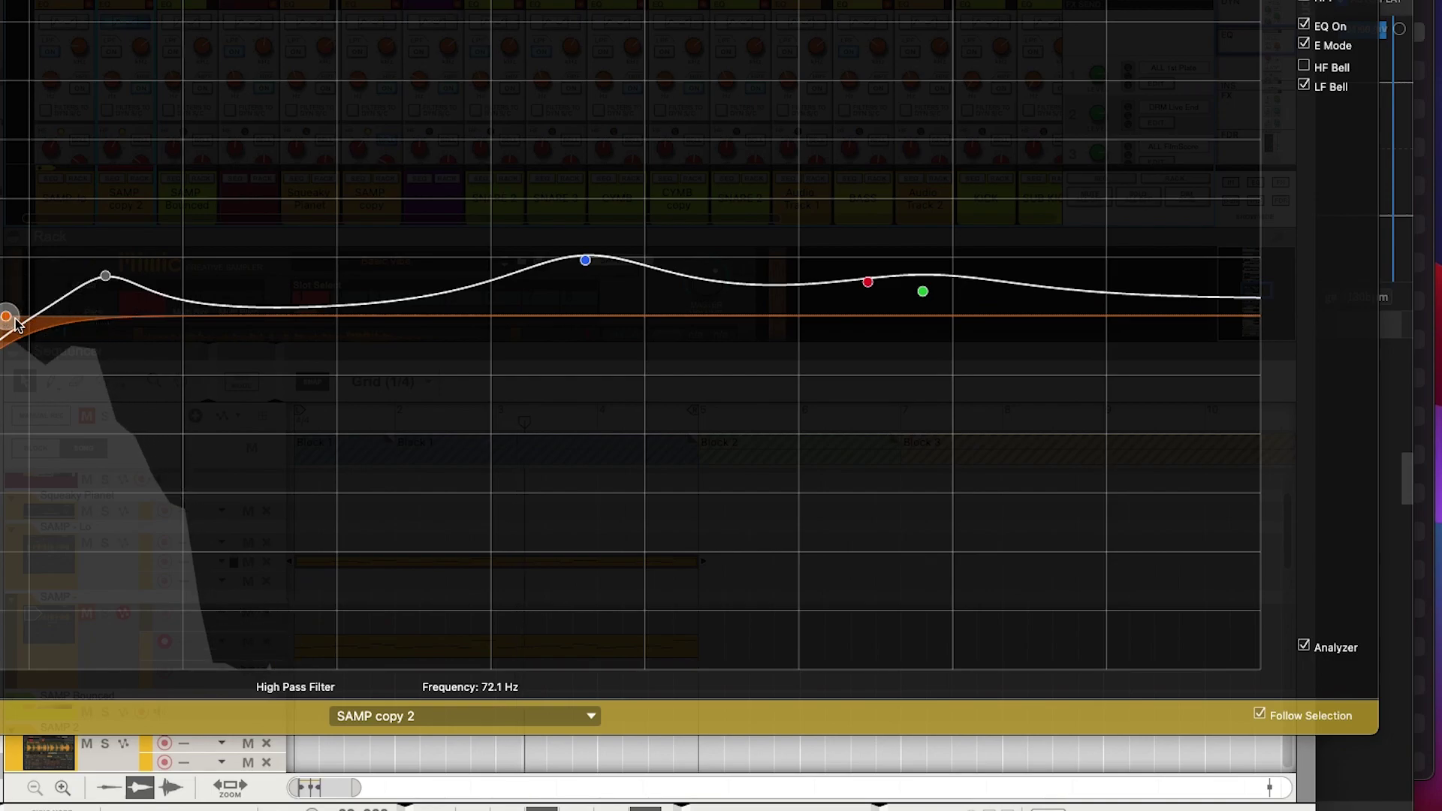
drag(7, 316, 329, 312)
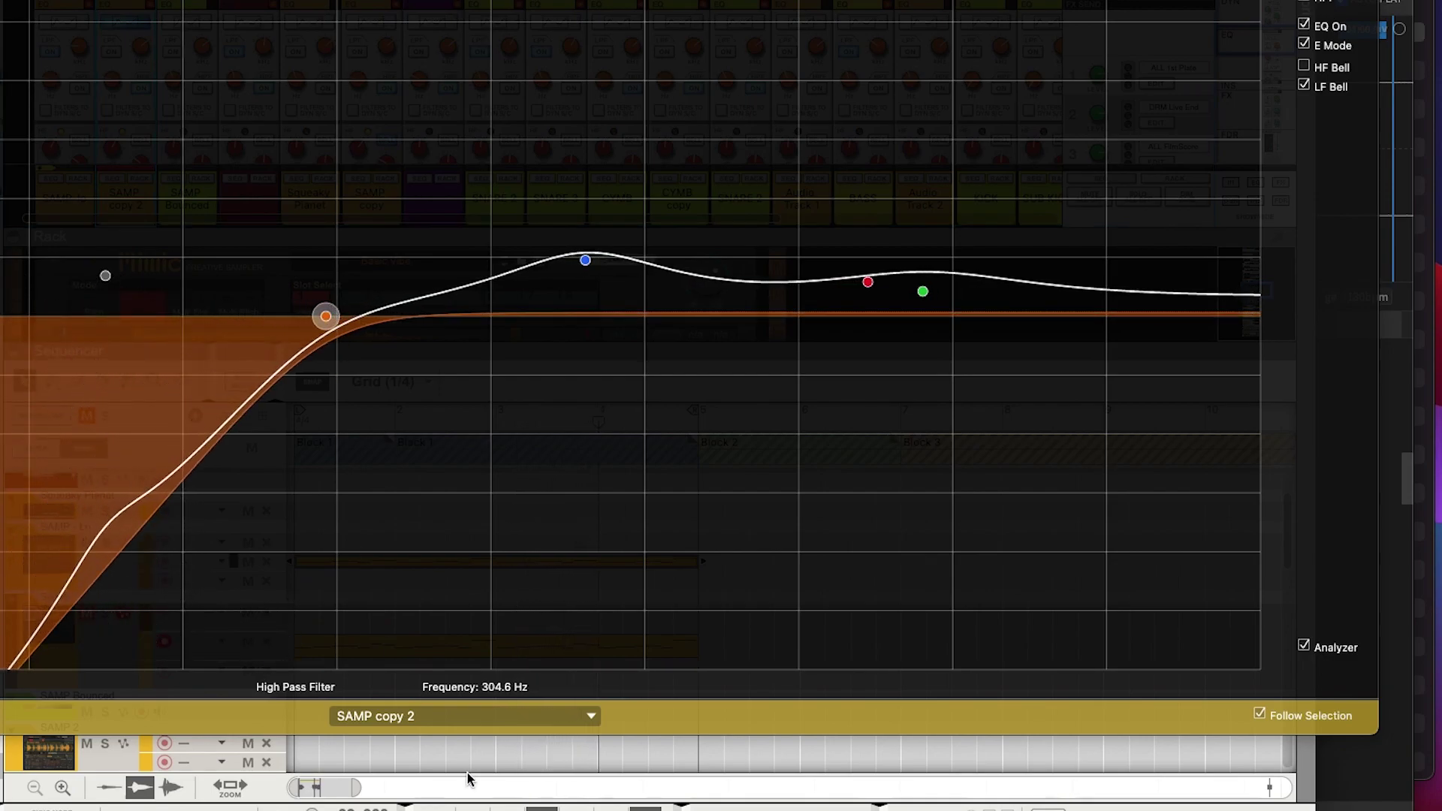
click(438, 717)
click(419, 697)
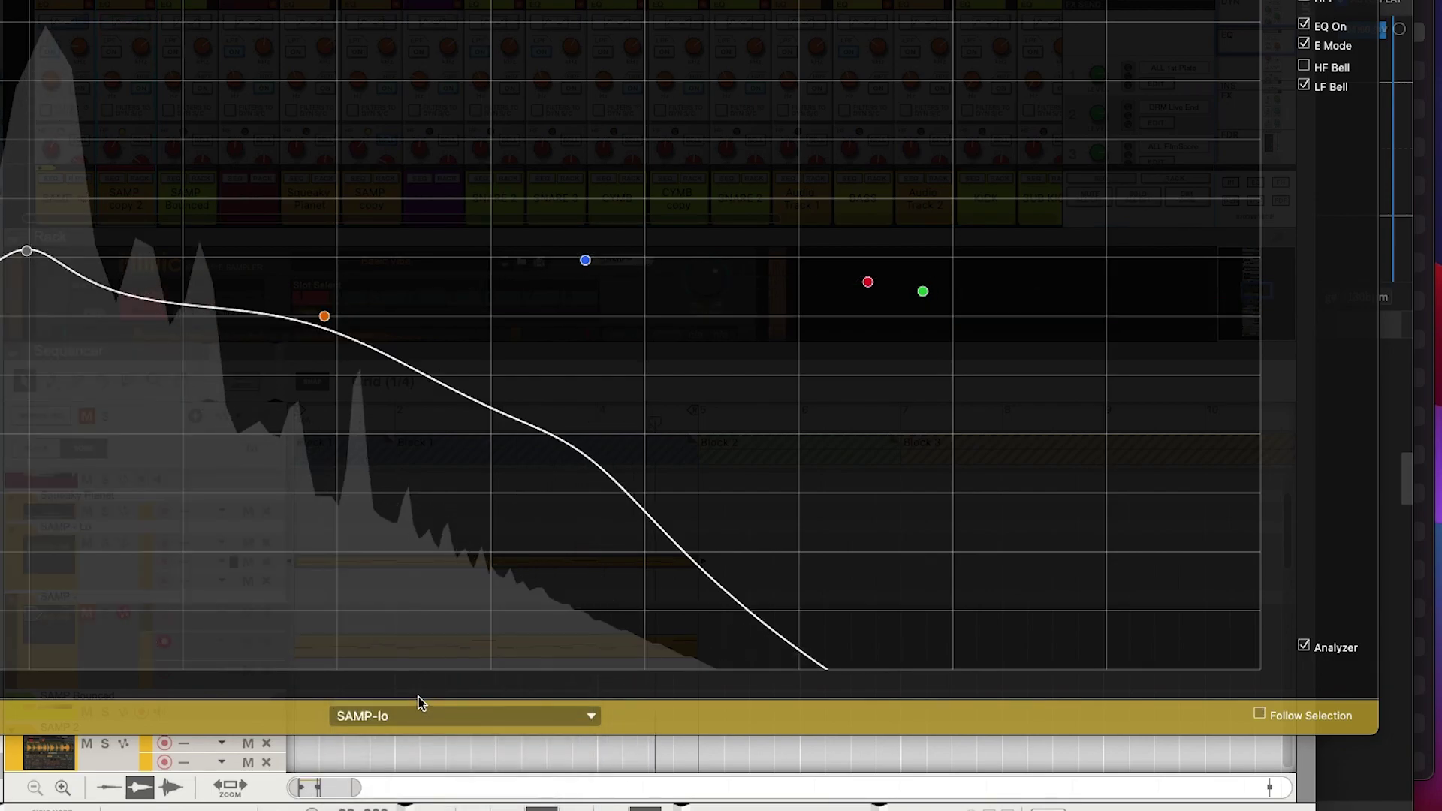
mouse_move(326, 322)
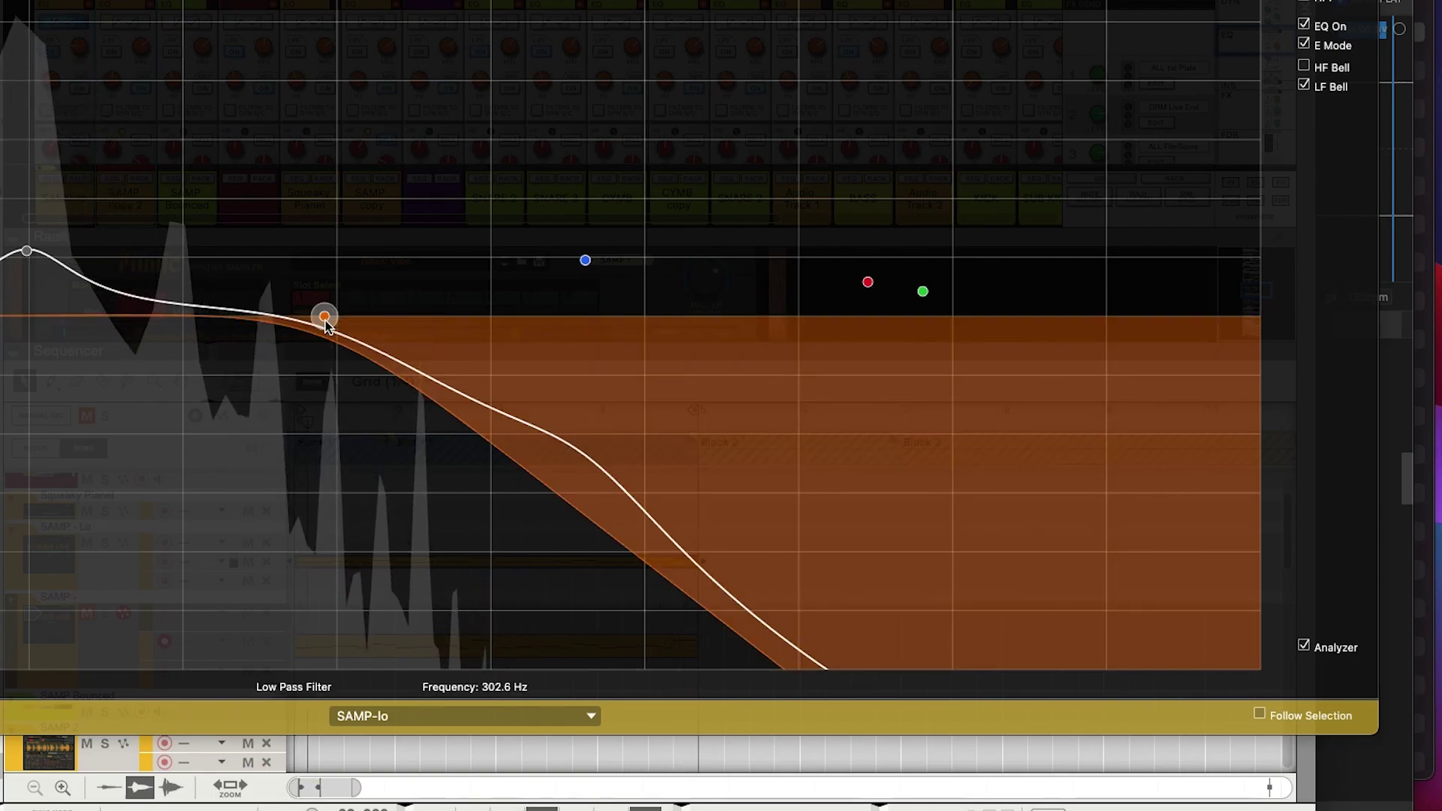
click(371, 715)
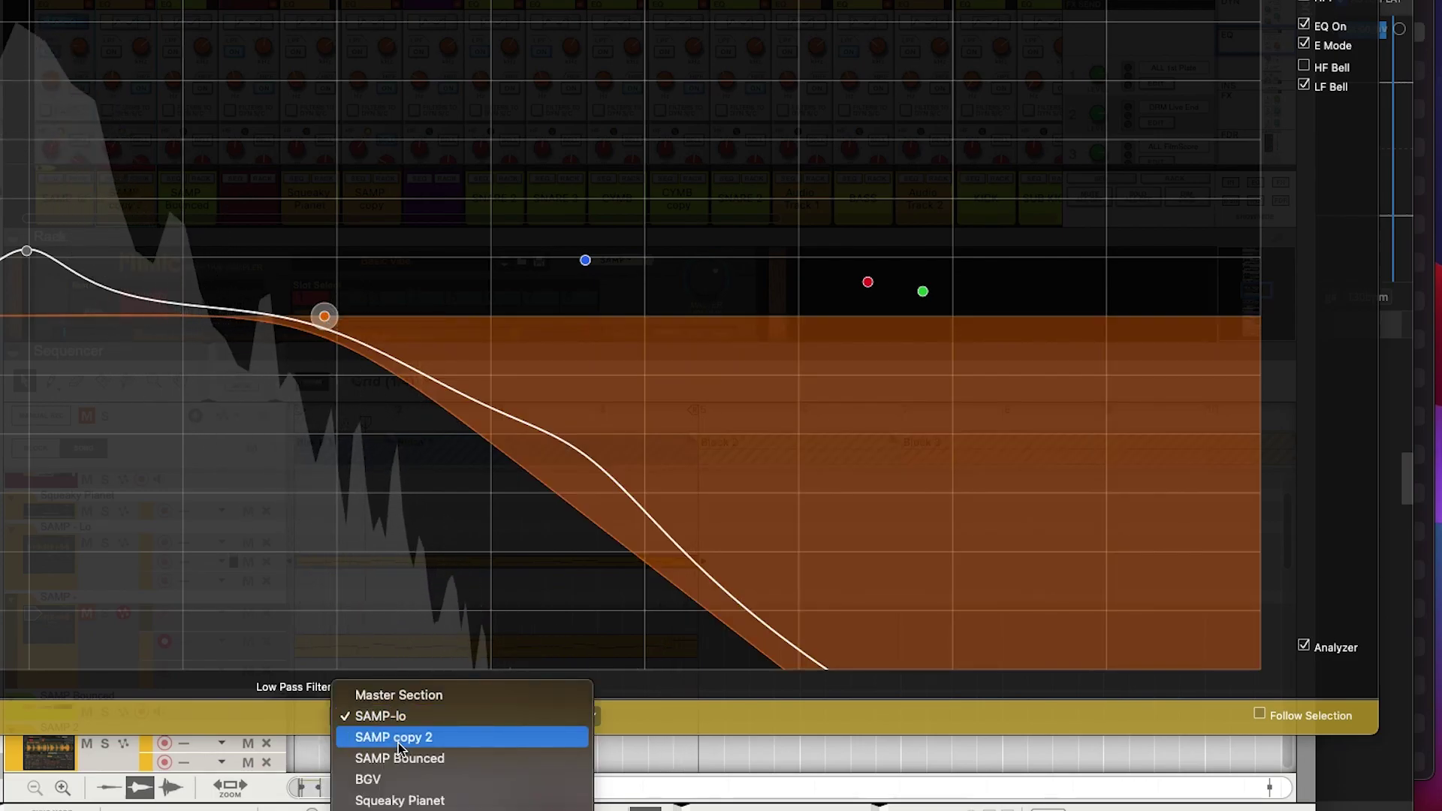
click(398, 742)
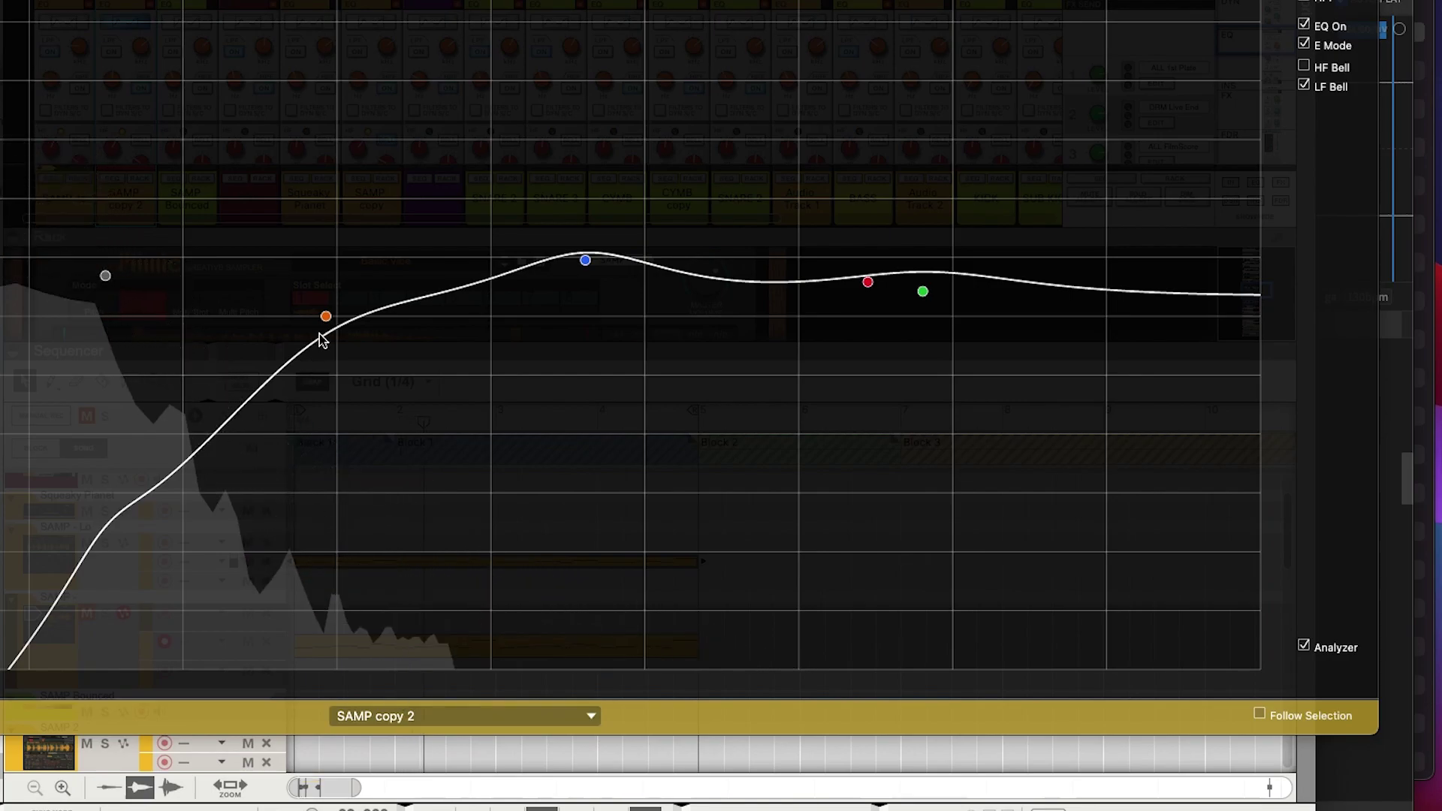
drag(321, 316, 330, 317)
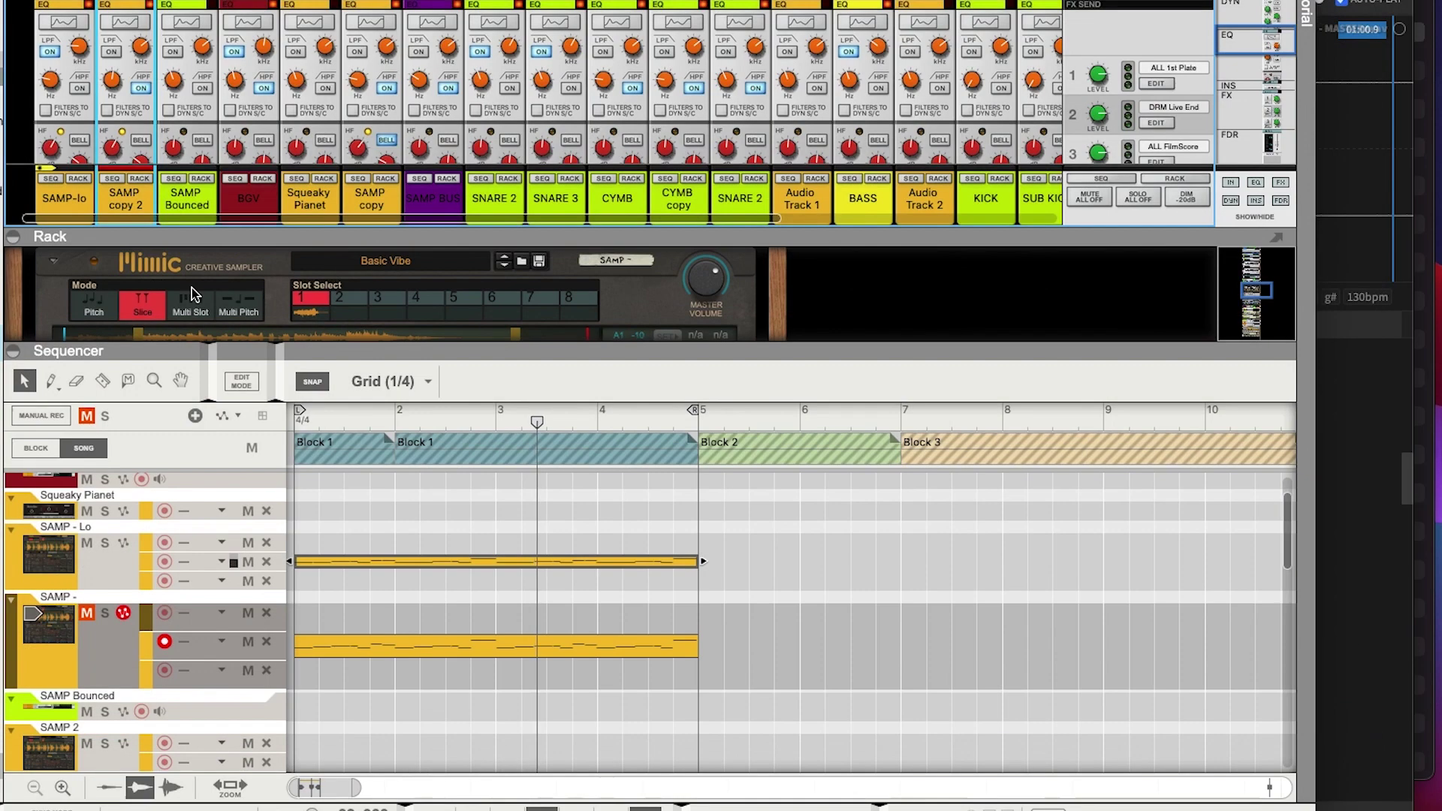
Unmute the SAMP - track so it plays together with the SAMP - Lo track
click(86, 613)
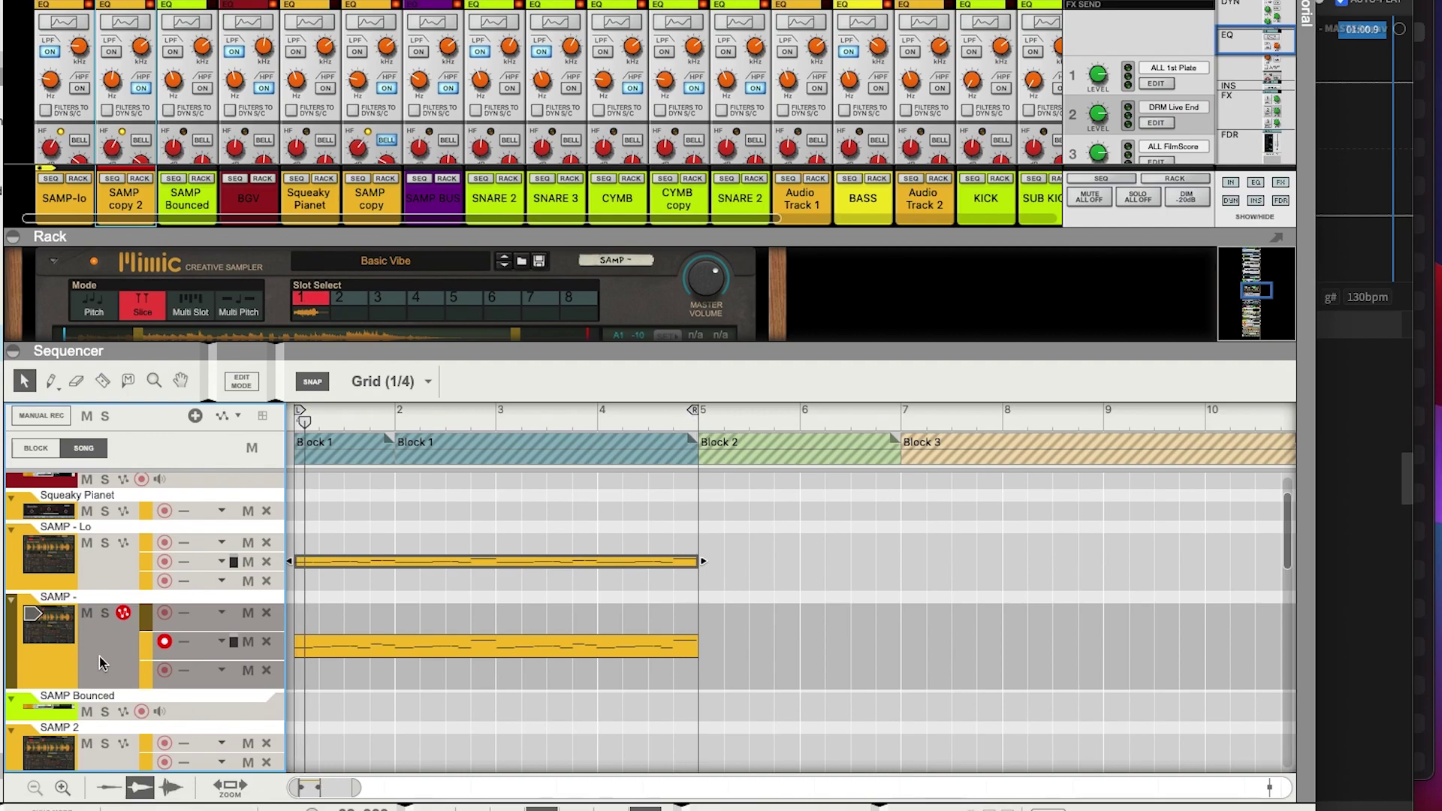
scroll(145, 118, down, 5)
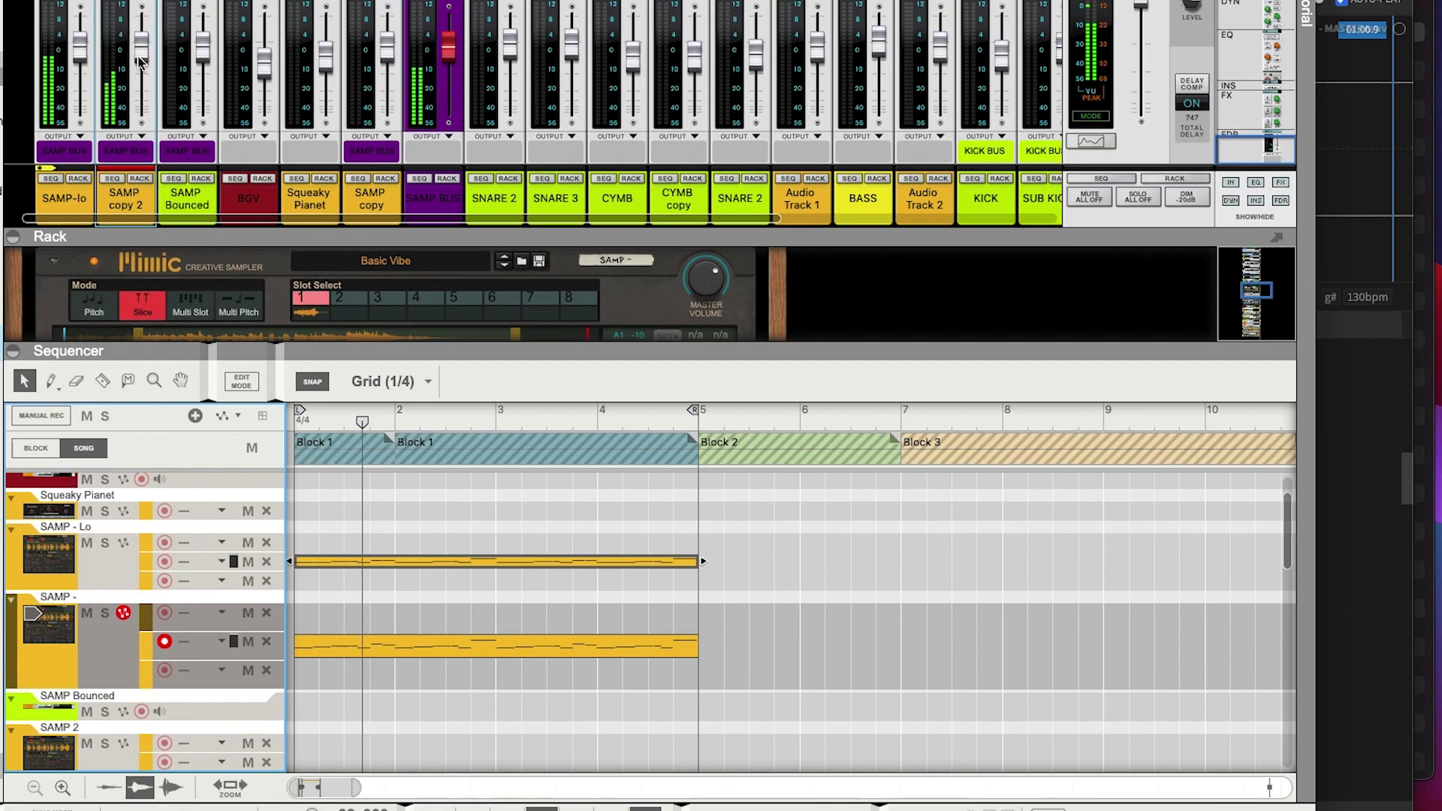
On SAMP copy 2's EQ, shift the blue mid band up in frequency and gain, and raise the high-frequency gain to about 9.2 dB
scroll(143, 55, up, 5)
scroll(141, 54, up, 3)
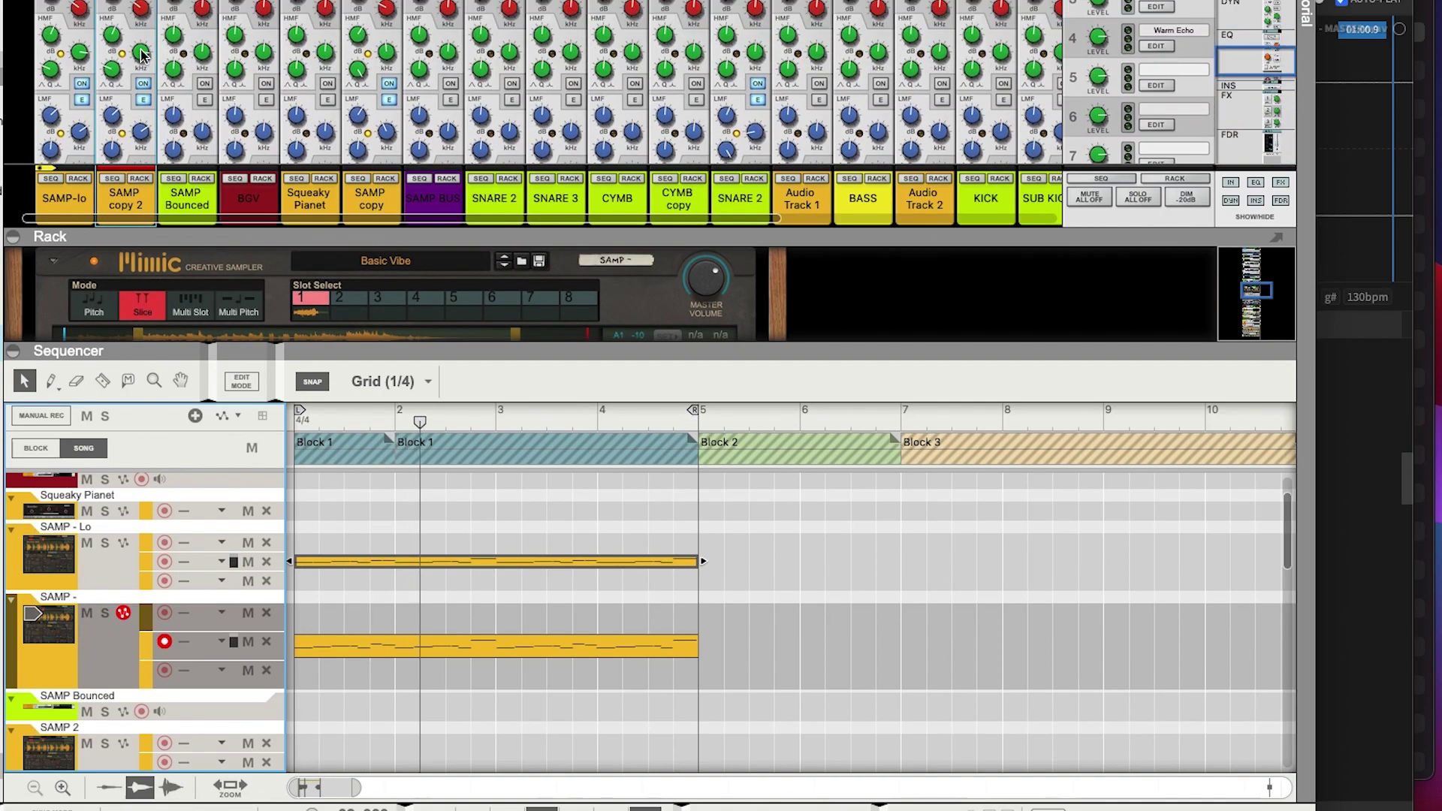
scroll(128, 51, up, 3)
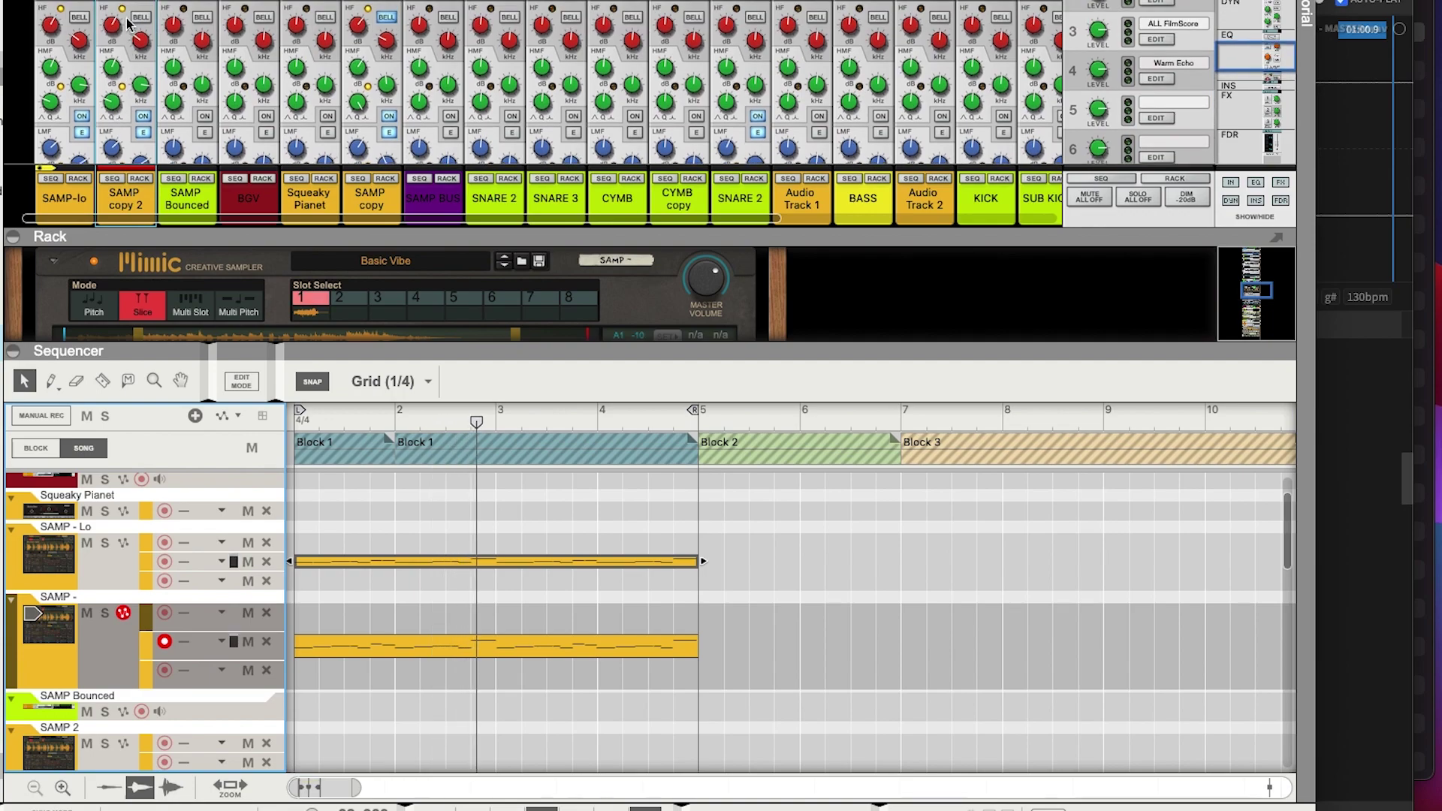
scroll(129, 23, up, 2)
click(129, 26)
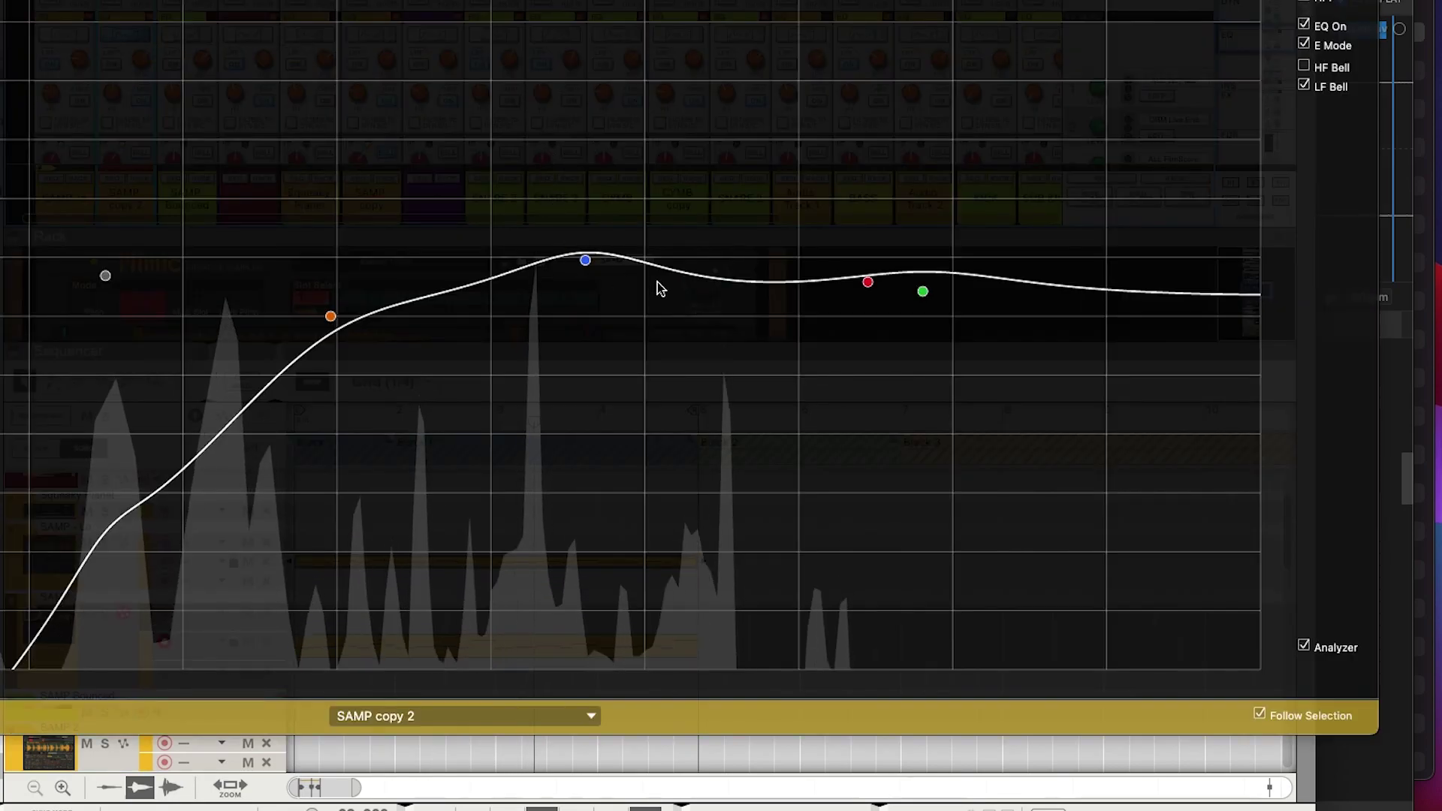
drag(585, 260, 696, 238)
click(868, 281)
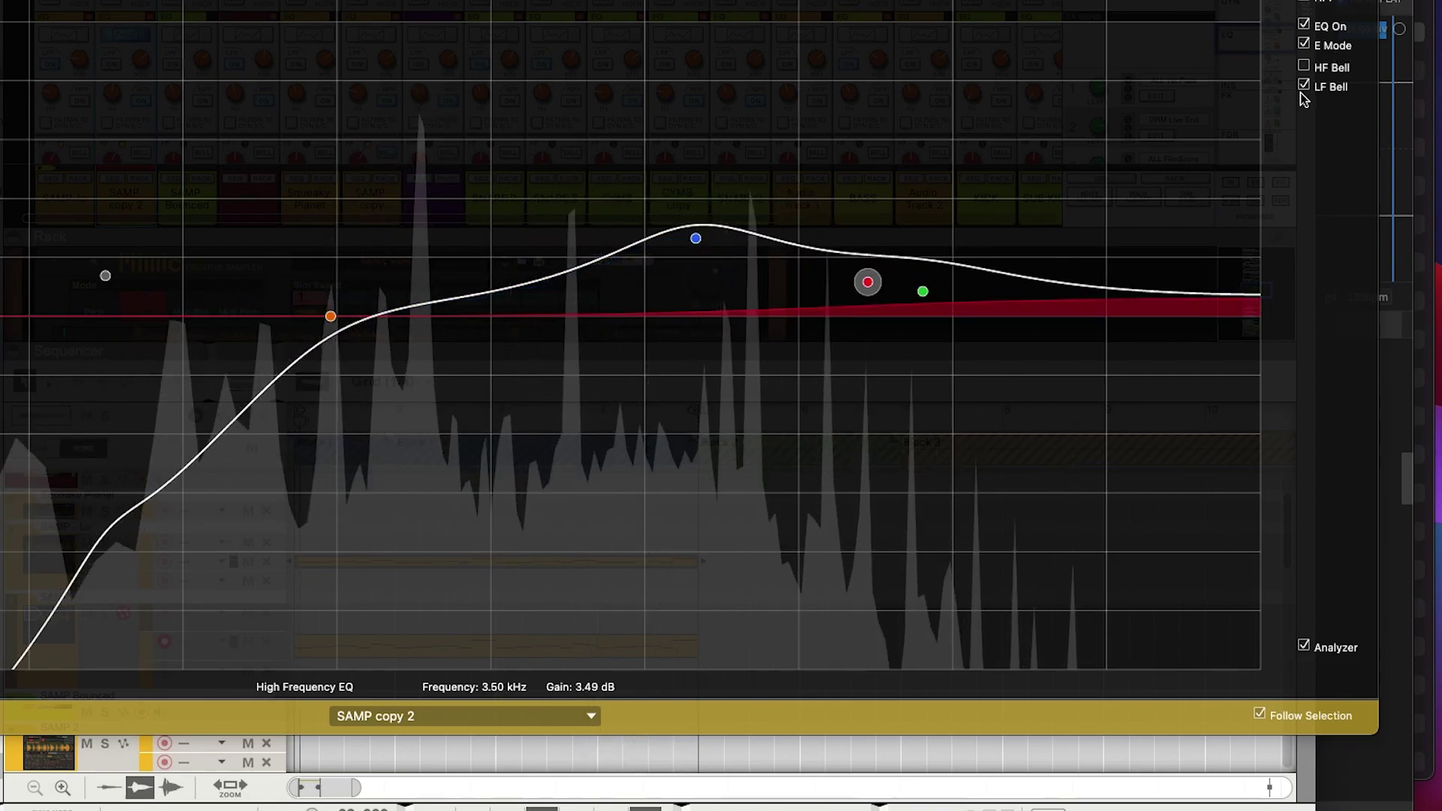
drag(868, 282, 868, 226)
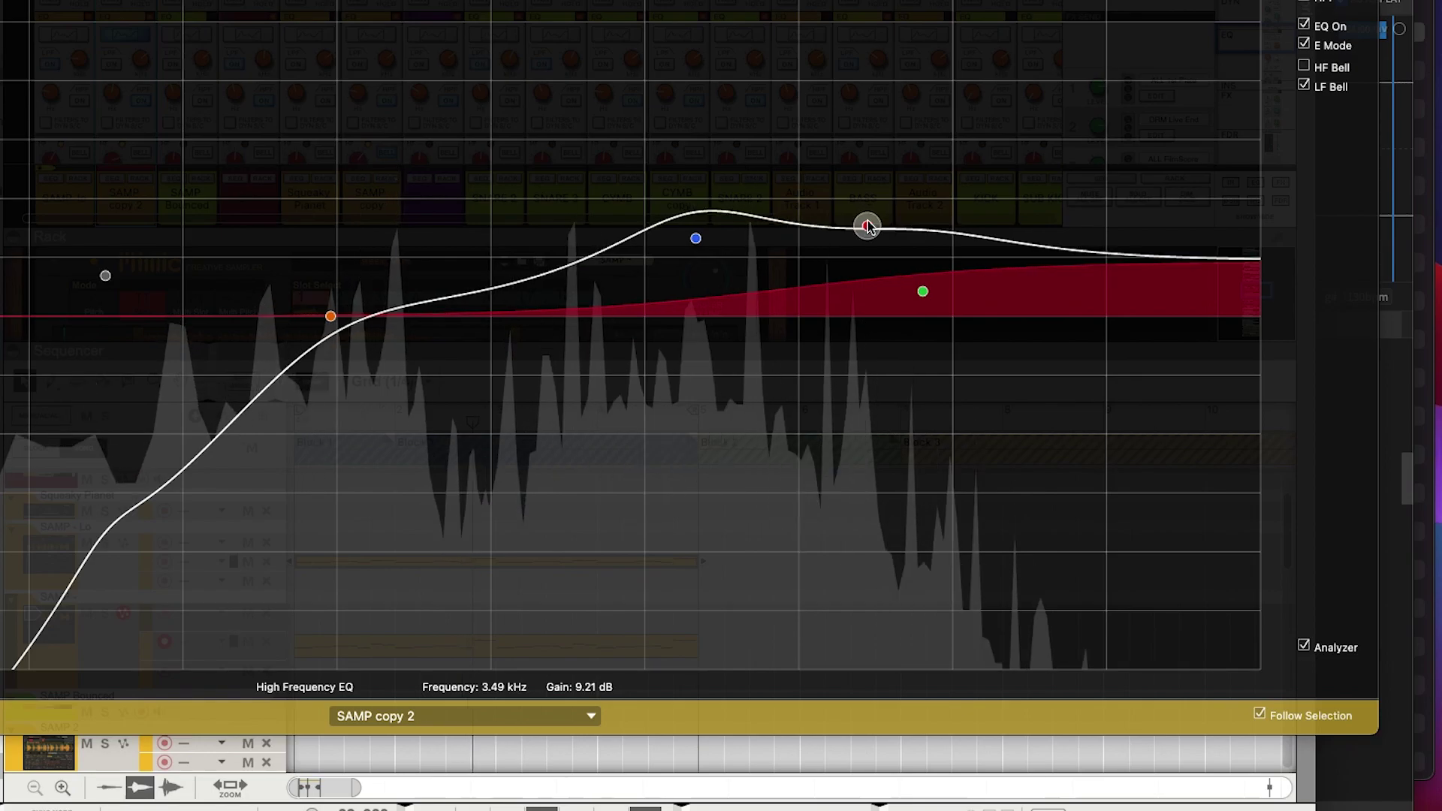
Copy the four-bar SNARE 2 clip onto the KICK track at bar 1 and start playback
click(122, 666)
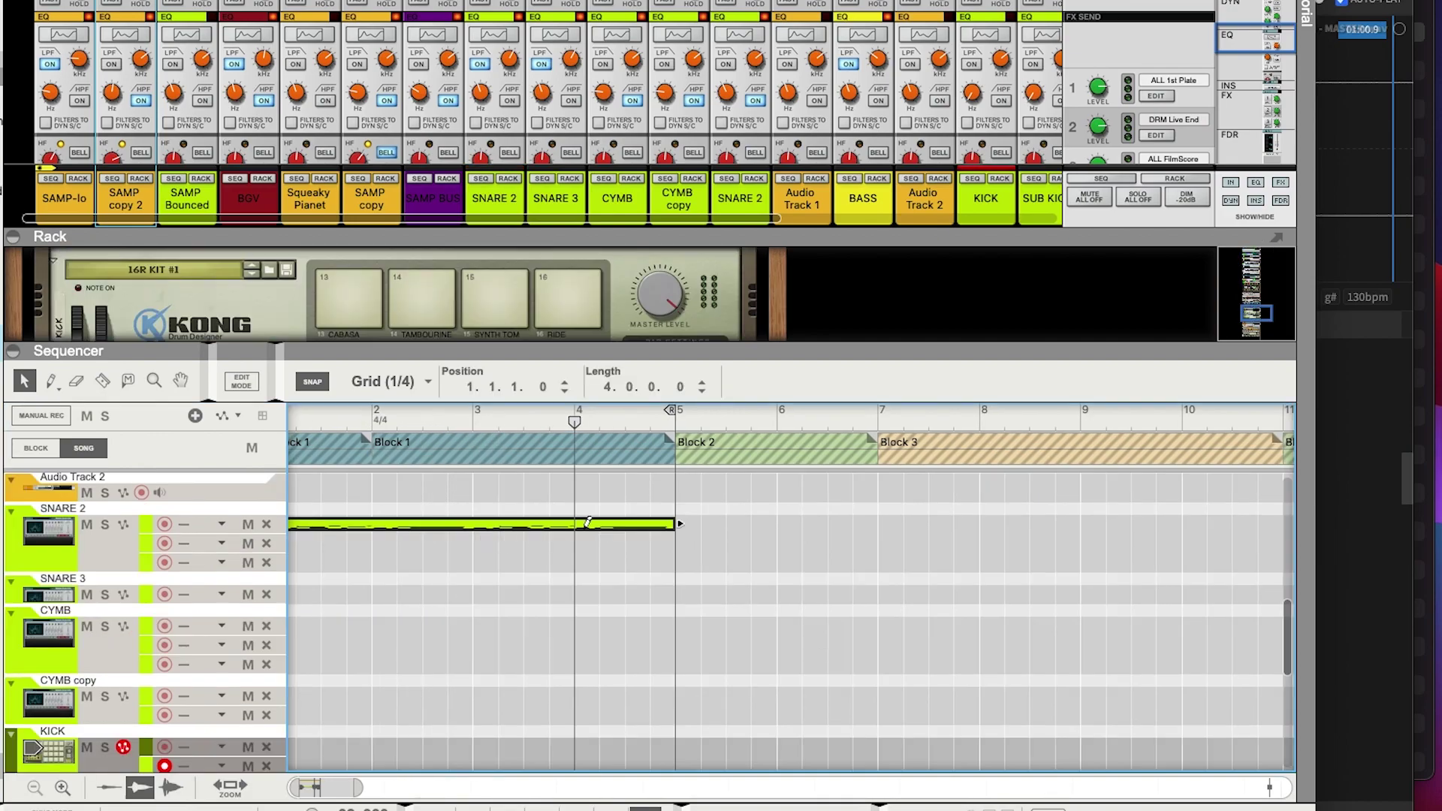
drag(588, 522, 295, 744)
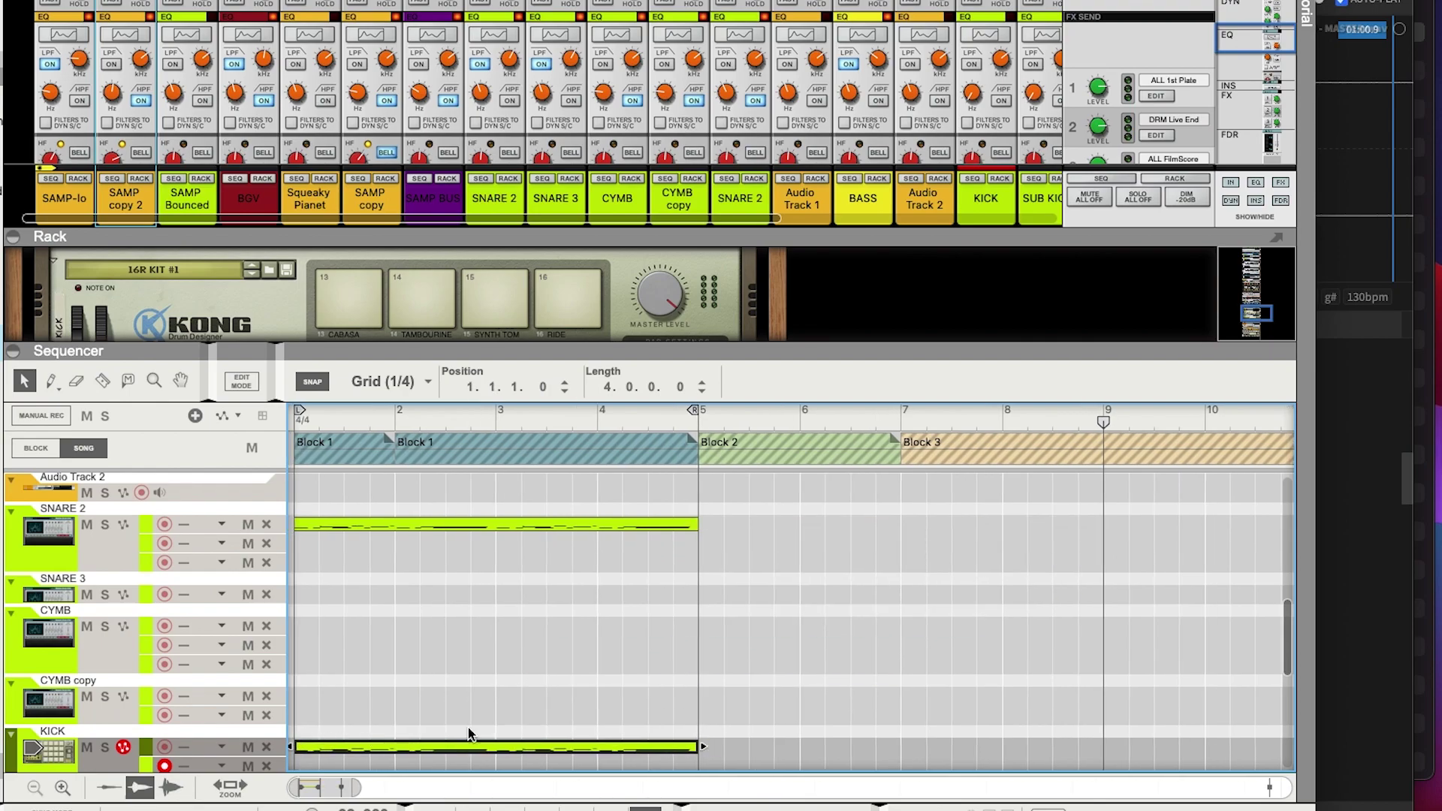
key(space)
Open the KICK clip and delete all its notes except those on the BD 1 row
scroll(548, 711, down, 3)
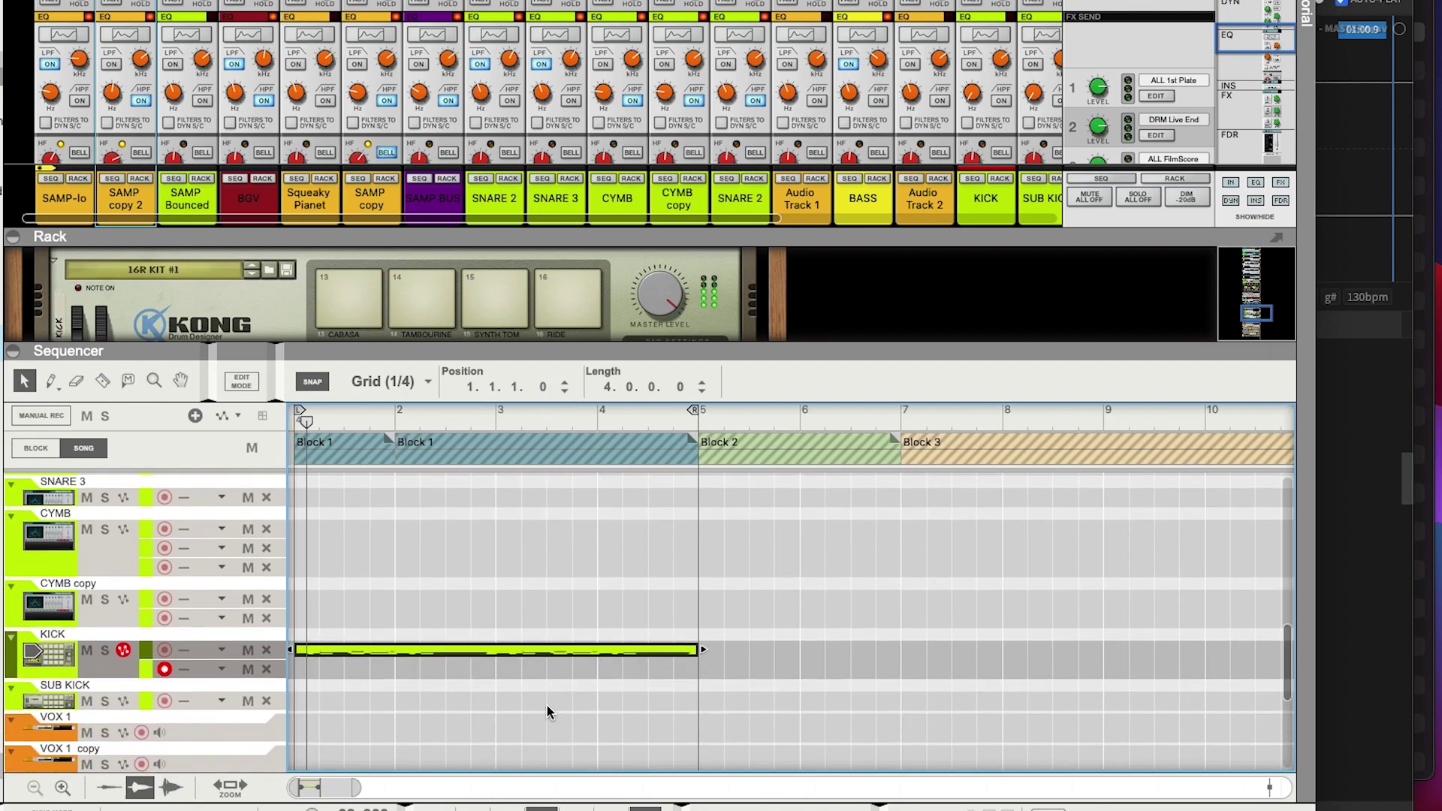
double_click(493, 651)
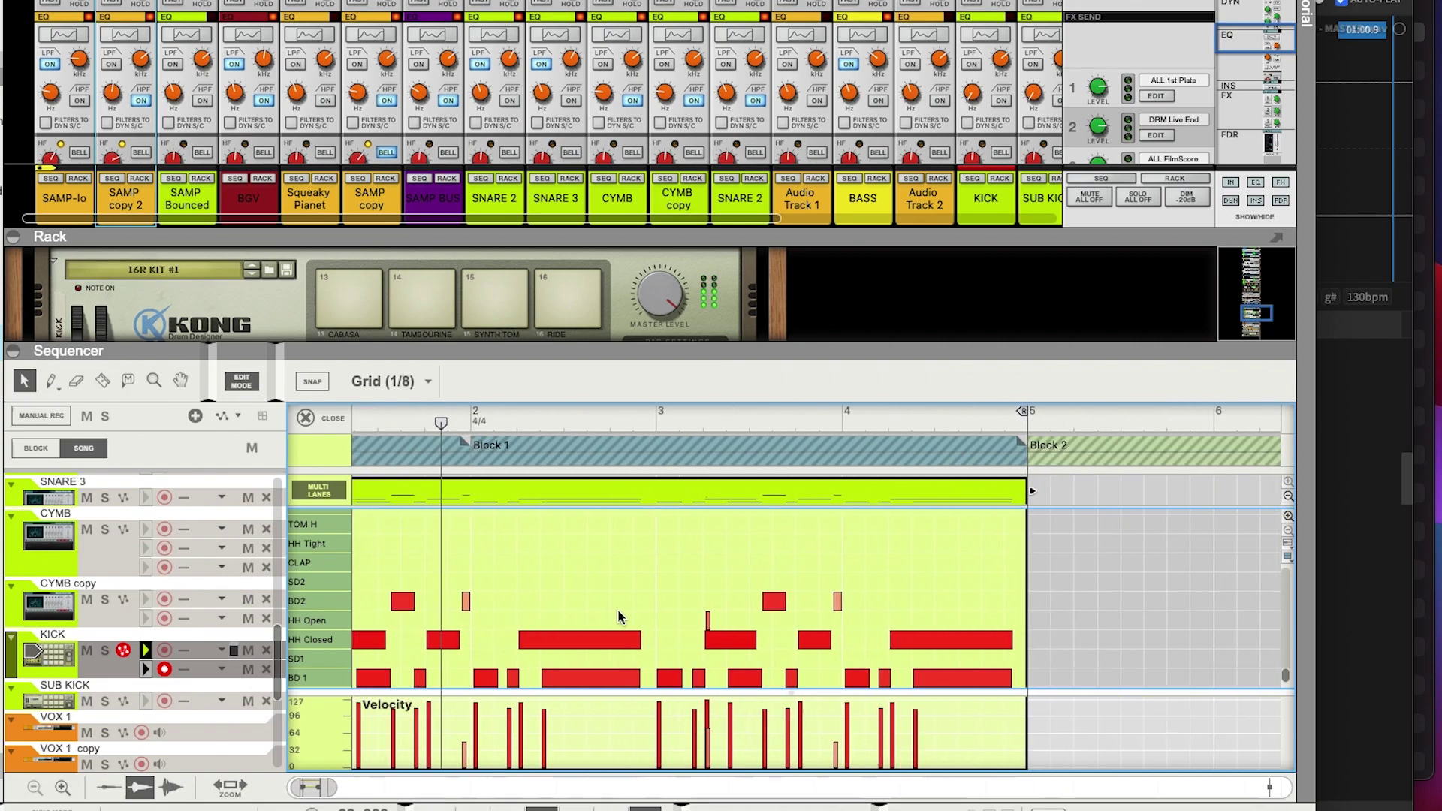
scroll(751, 594, right, 2)
scroll(826, 571, left, 4)
drag(1056, 535, 365, 657)
key(Delete)
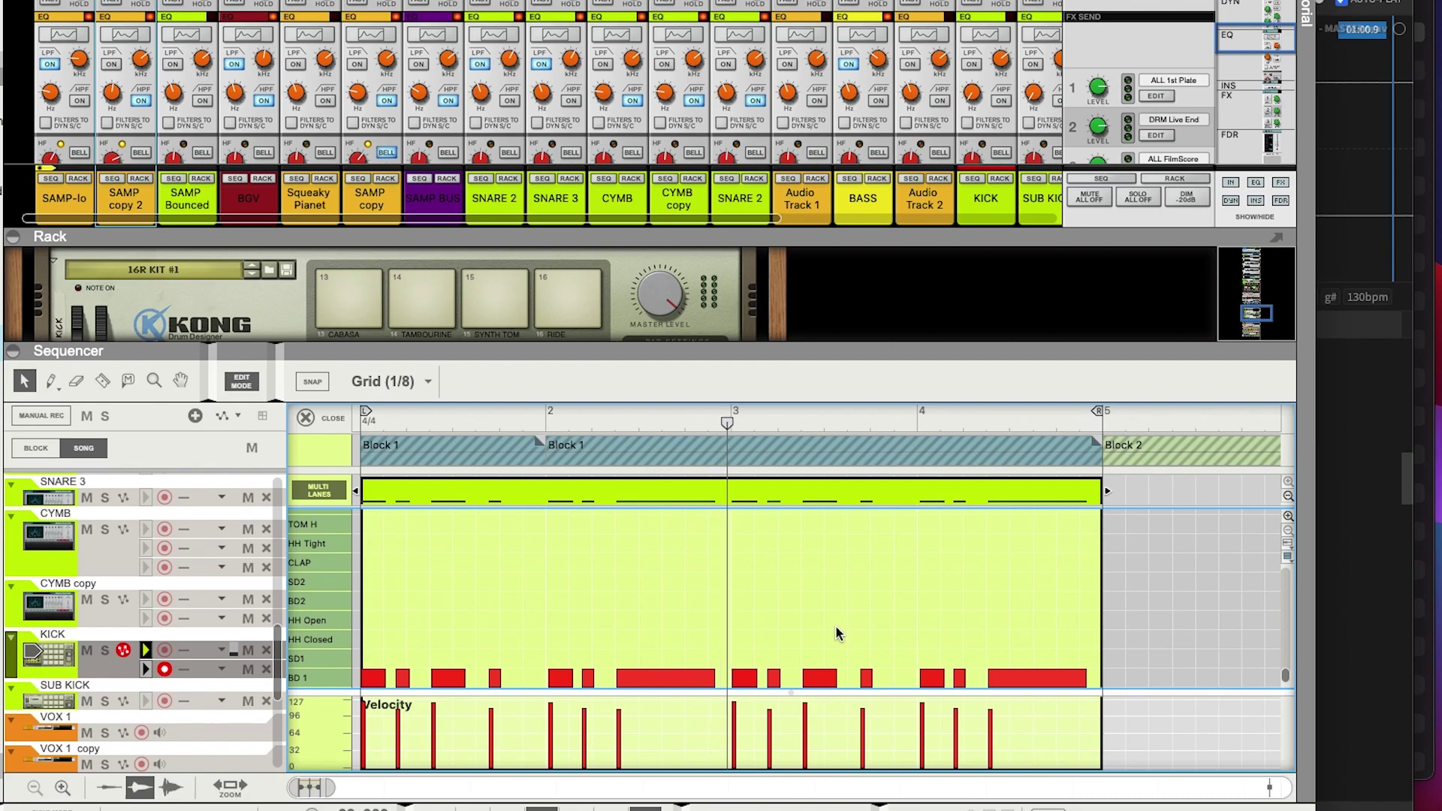
Select all BD 1 notes in the KICK clip and return to the arrangement view
click(324, 675)
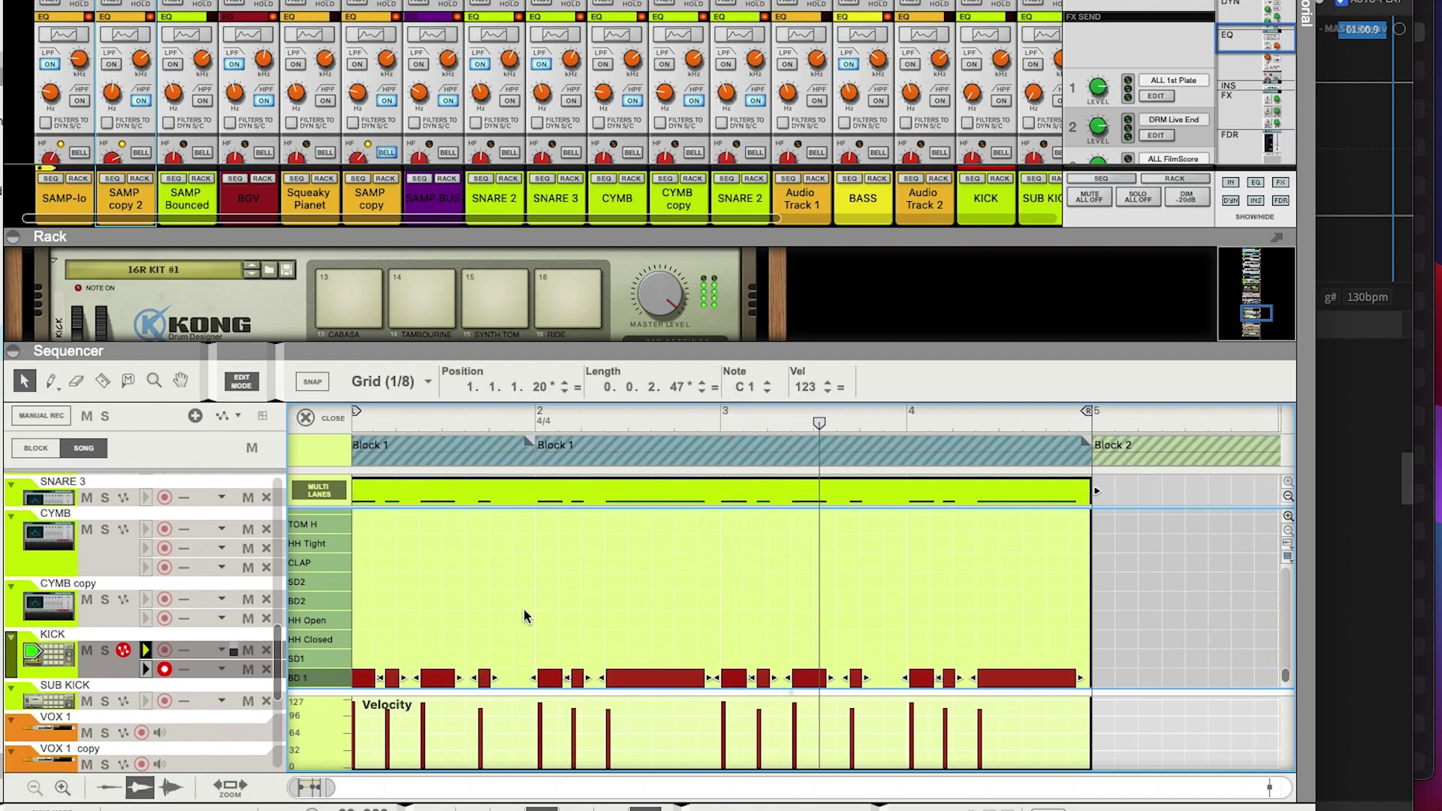
scroll(525, 616, left, 1)
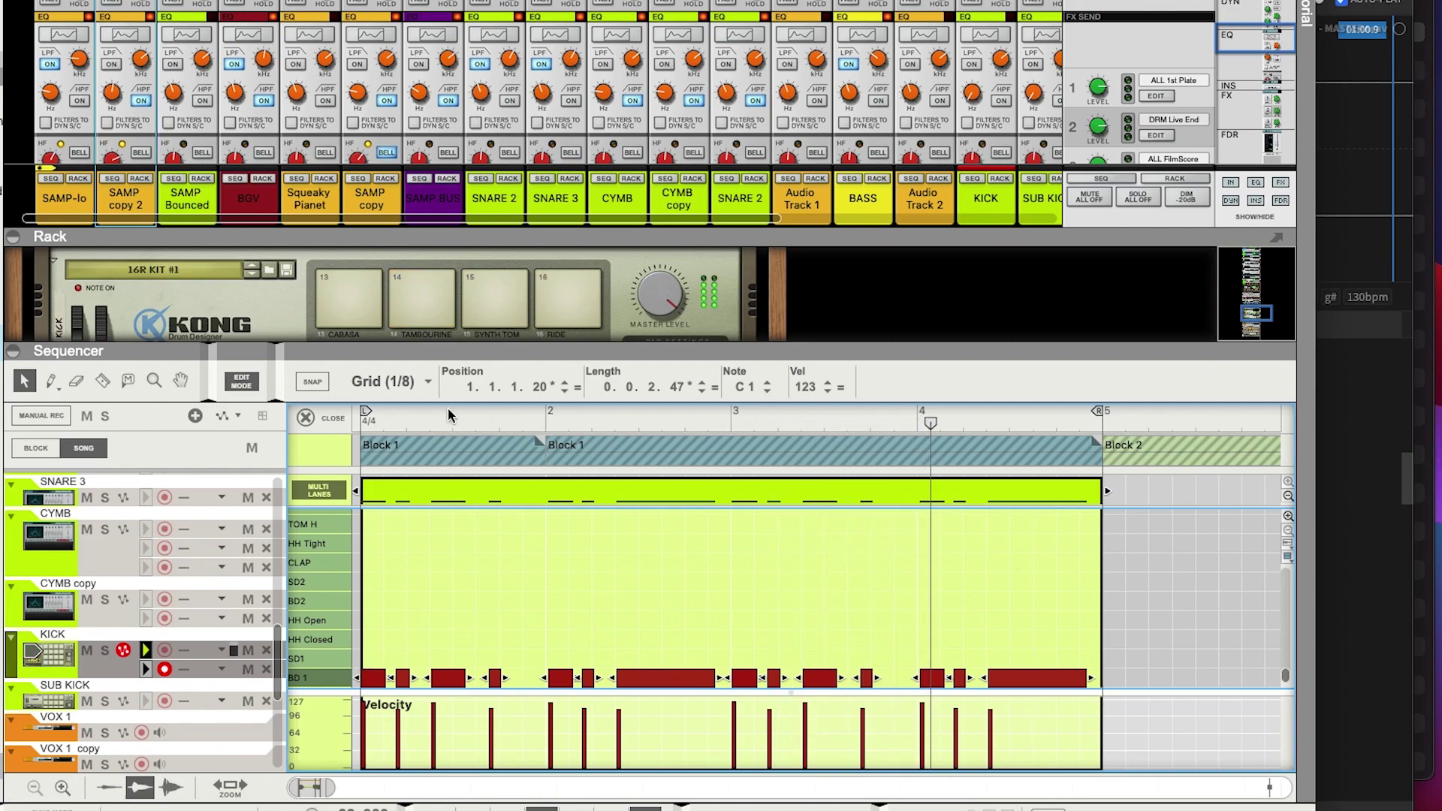
key(super+e)
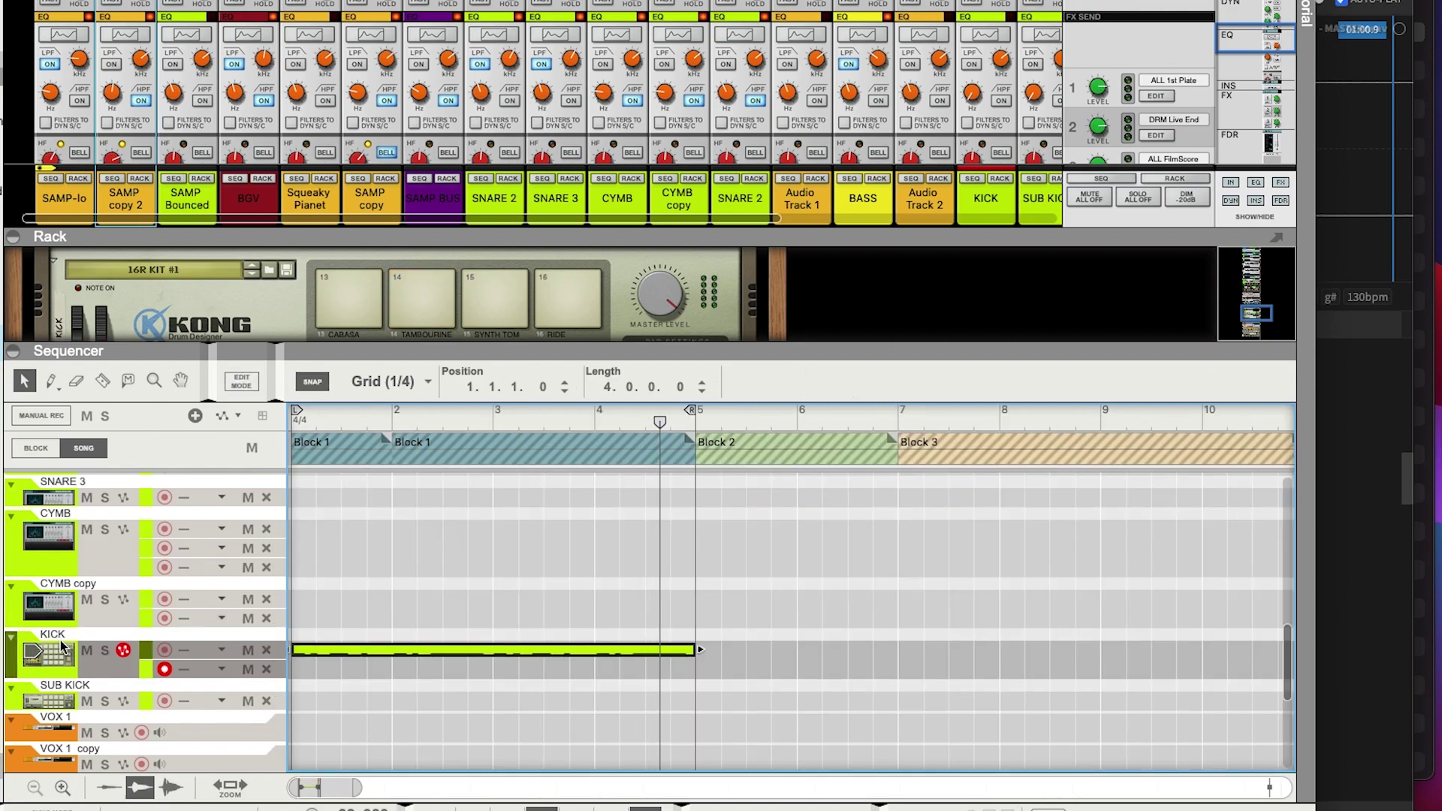
Select and trigger pad 1 (BD 1) on the KICK track's Kong Drum Designer
double_click(85, 637)
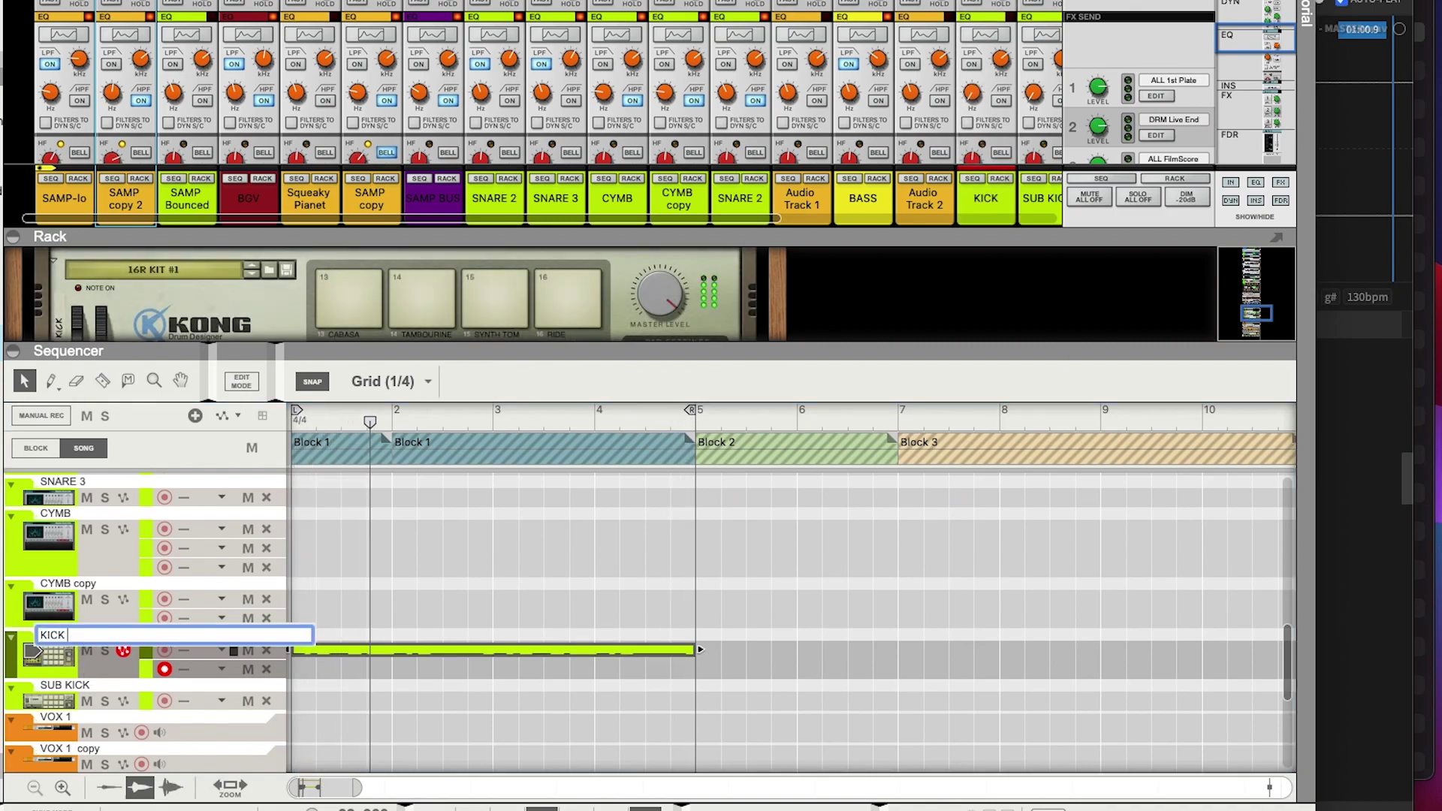
click(323, 569)
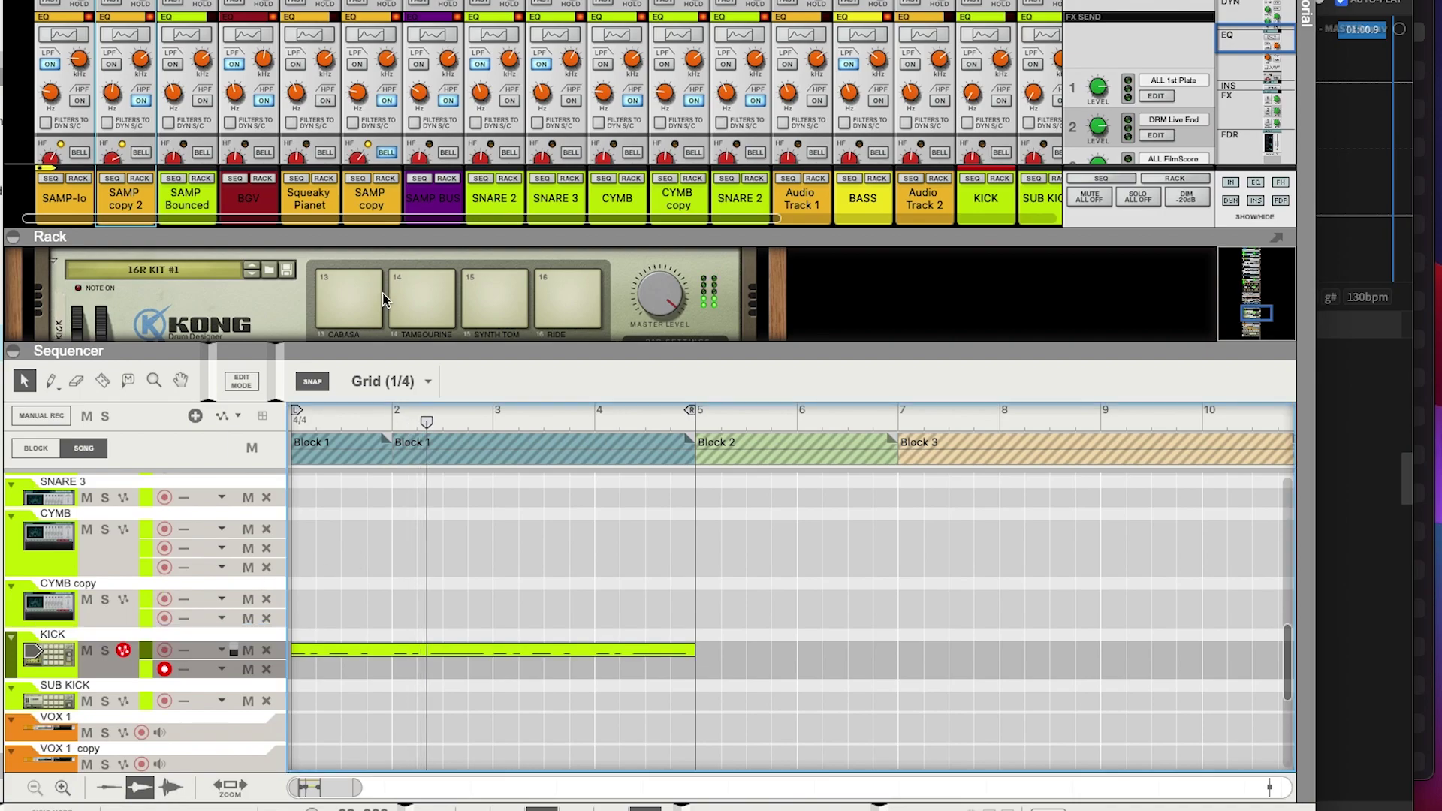
drag(378, 358, 378, 601)
click(353, 477)
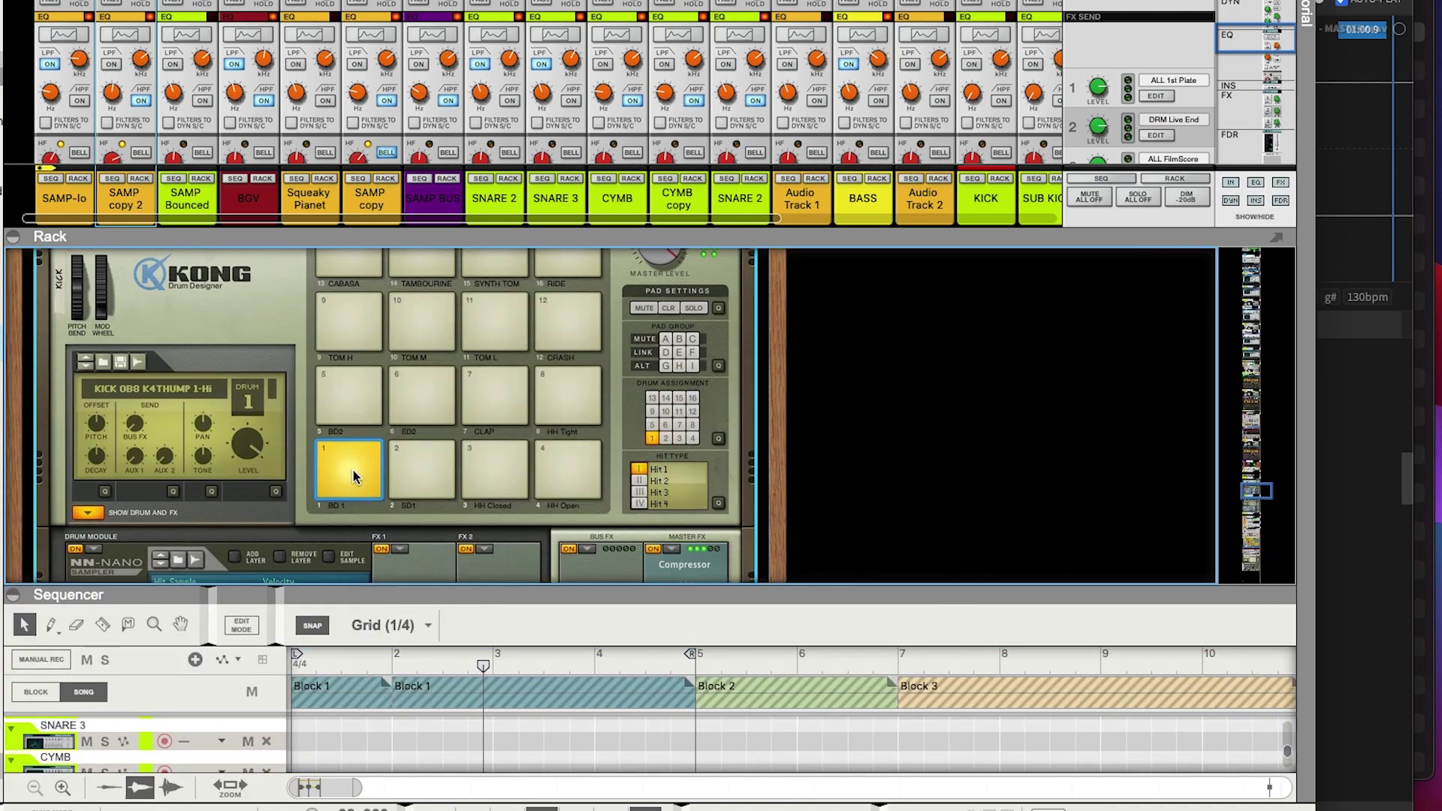
scroll(676, 304, up, 2)
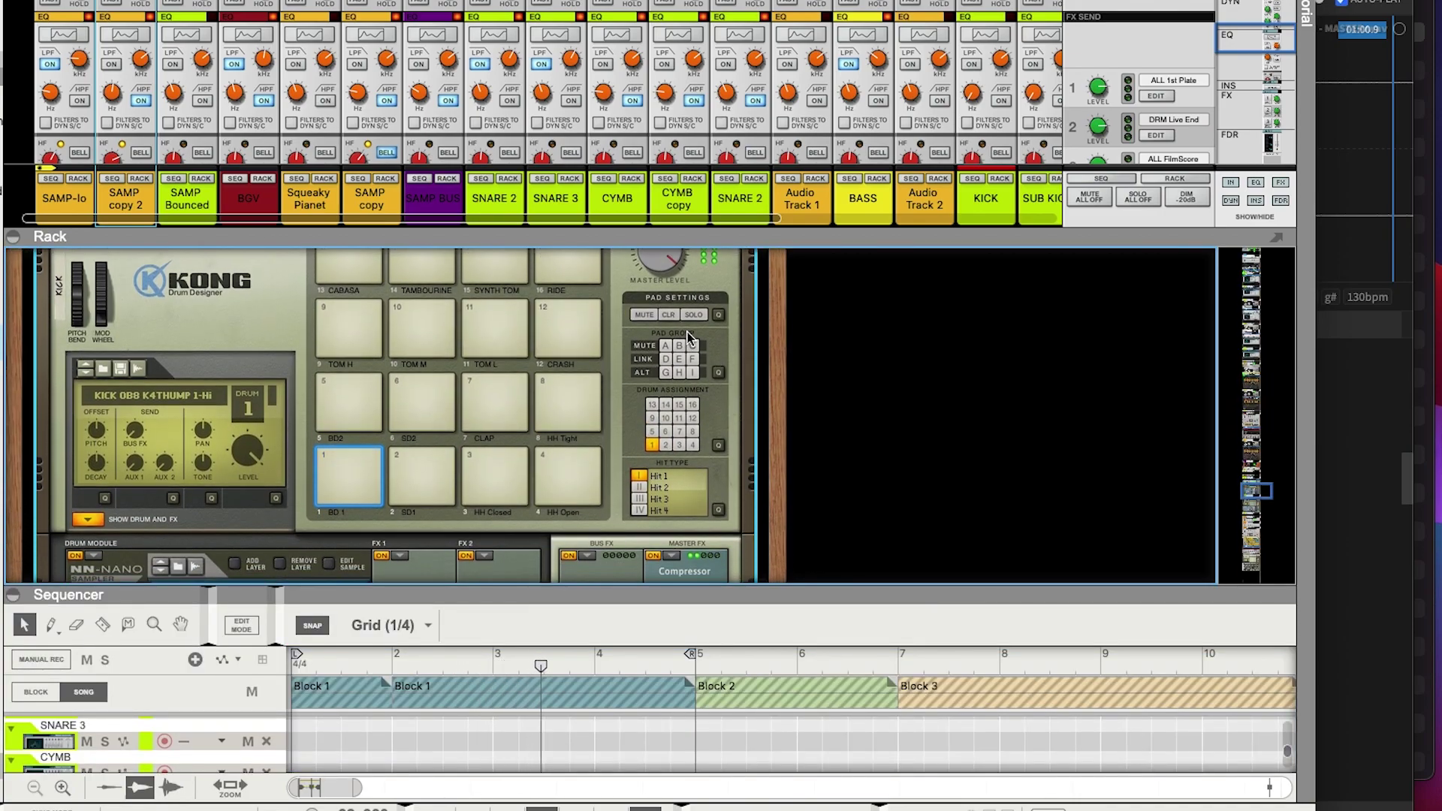
Load a Transient Shaper into Kong's Bus FX slot and raise its decay
scroll(358, 525, down, 5)
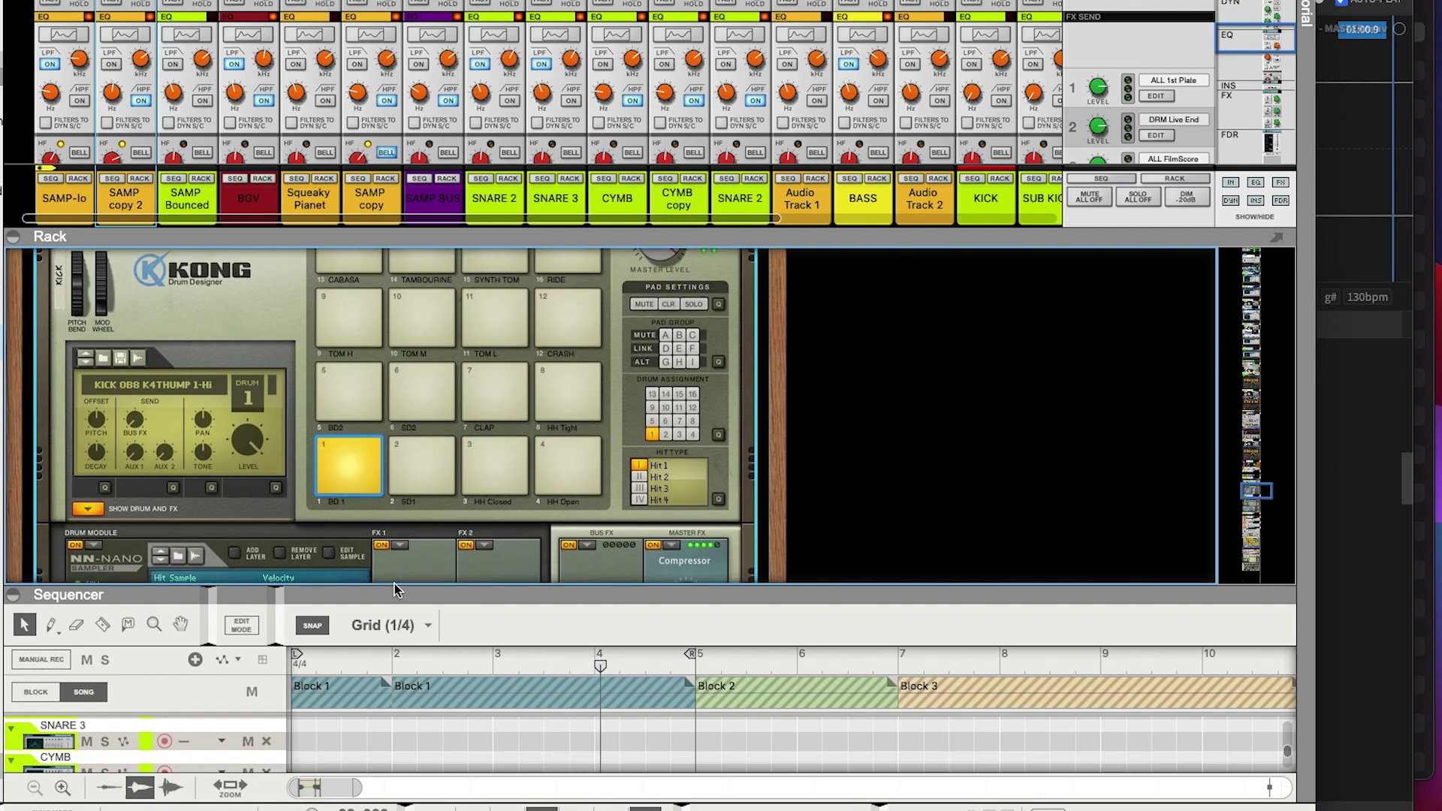
scroll(543, 465, down, 3)
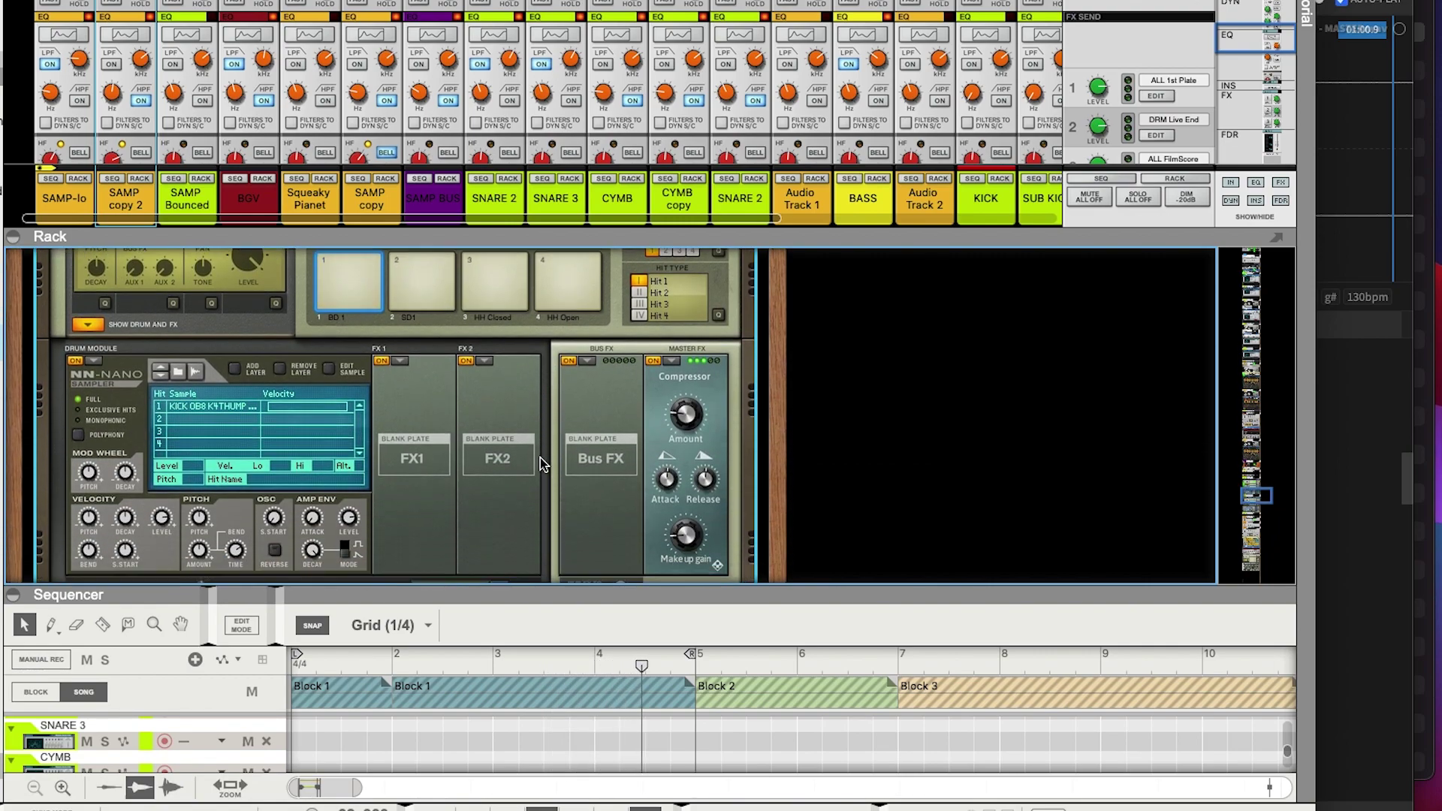
click(590, 362)
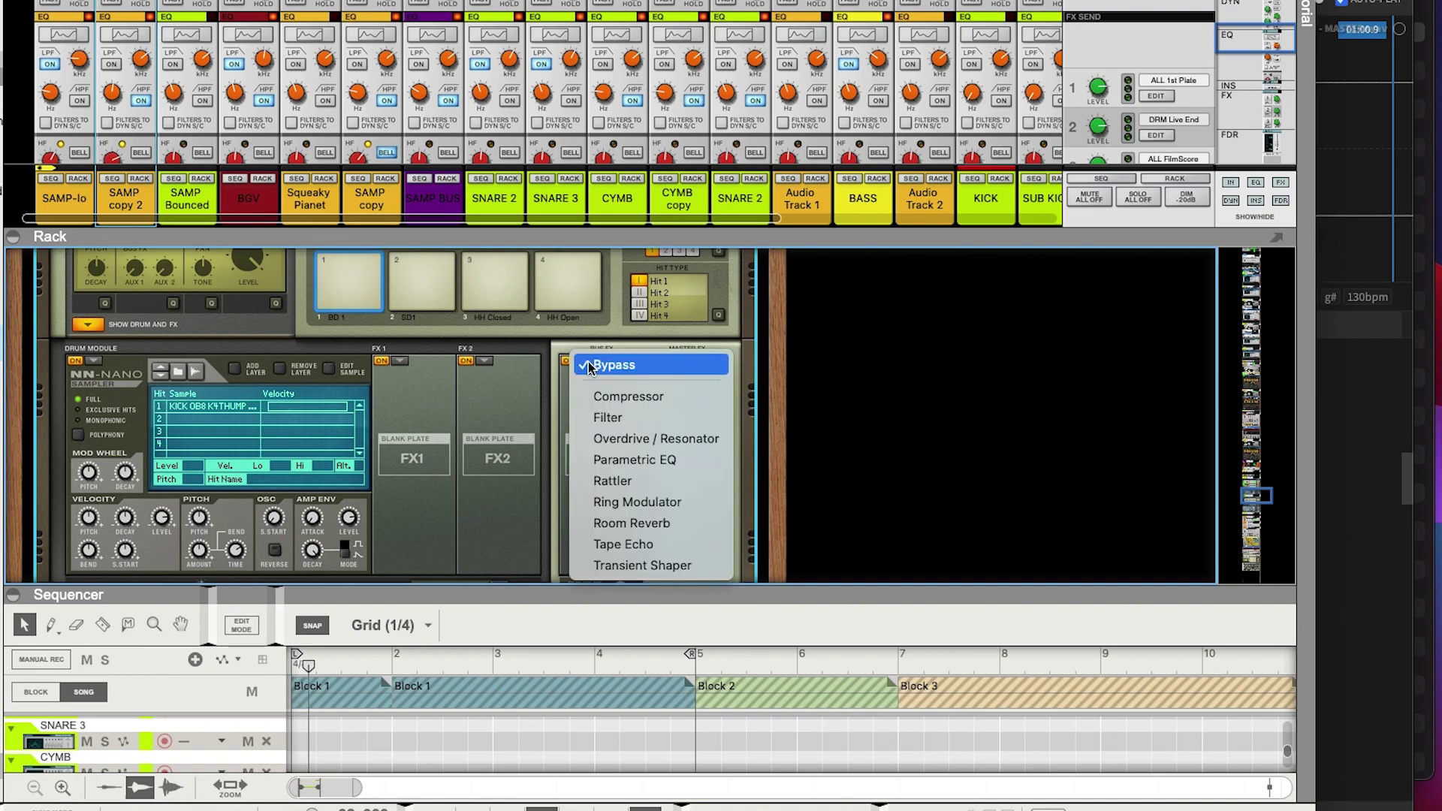
click(624, 565)
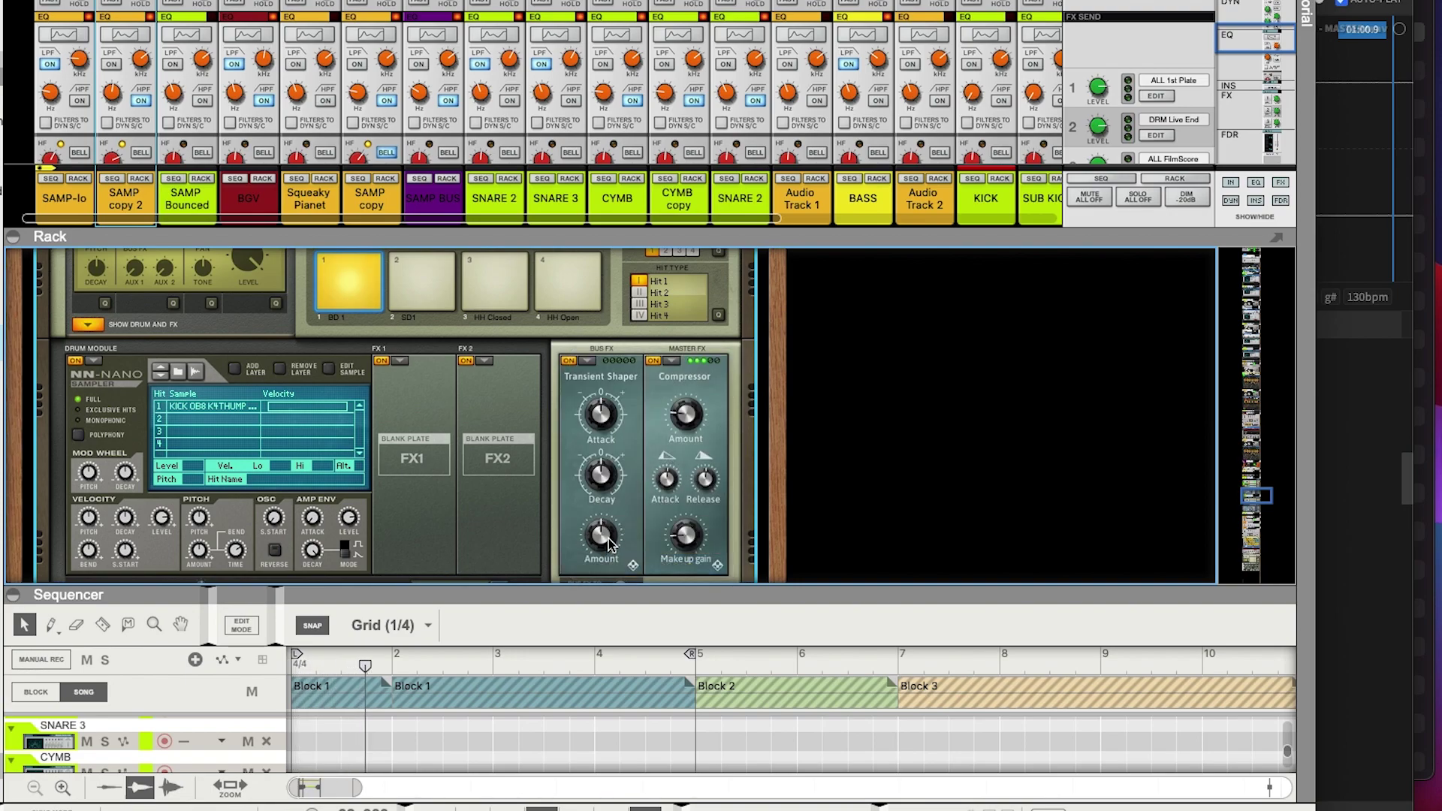
drag(606, 490, 599, 405)
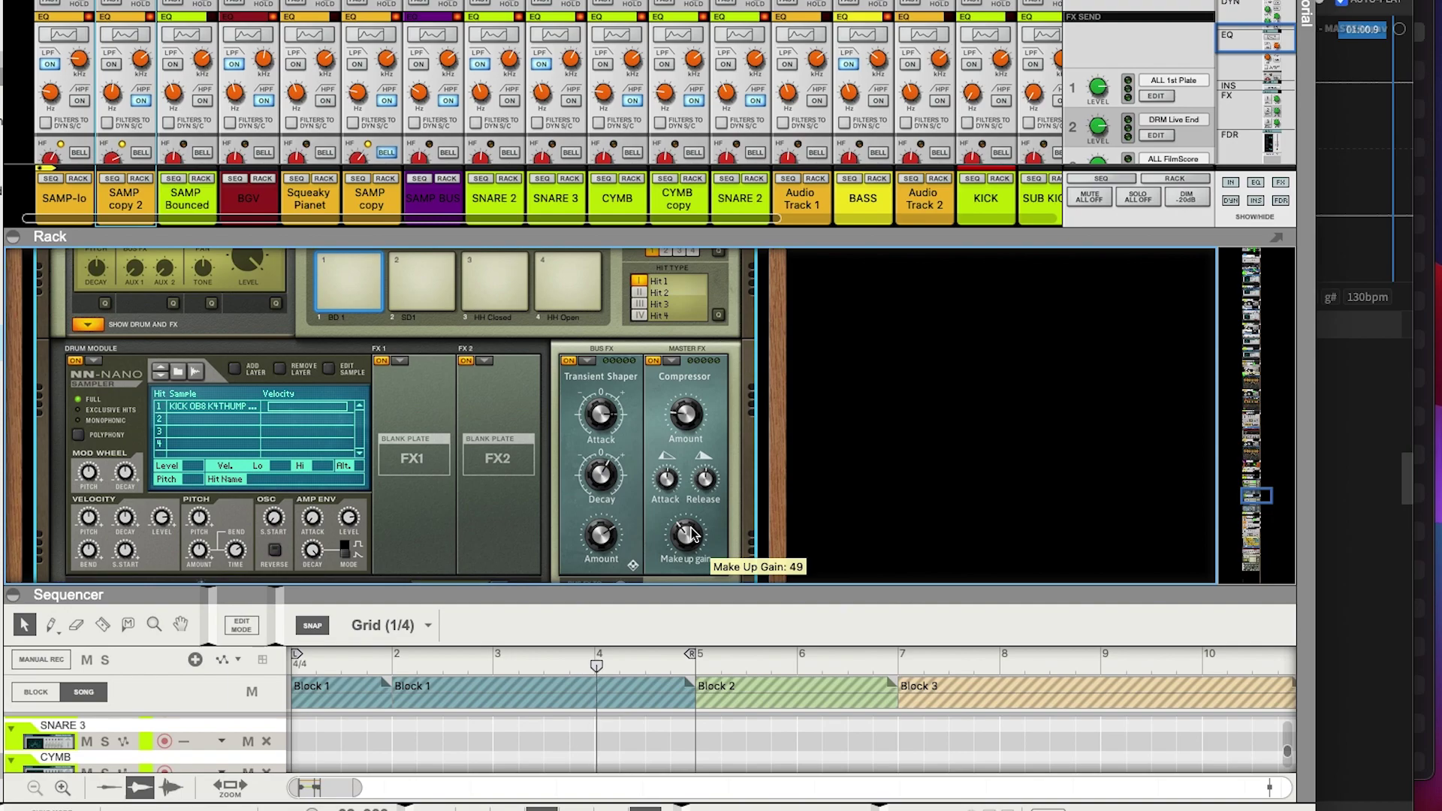
Adjust the attack of the Compressor in the Master FX slot of the KICK track's Kong
drag(672, 490, 669, 484)
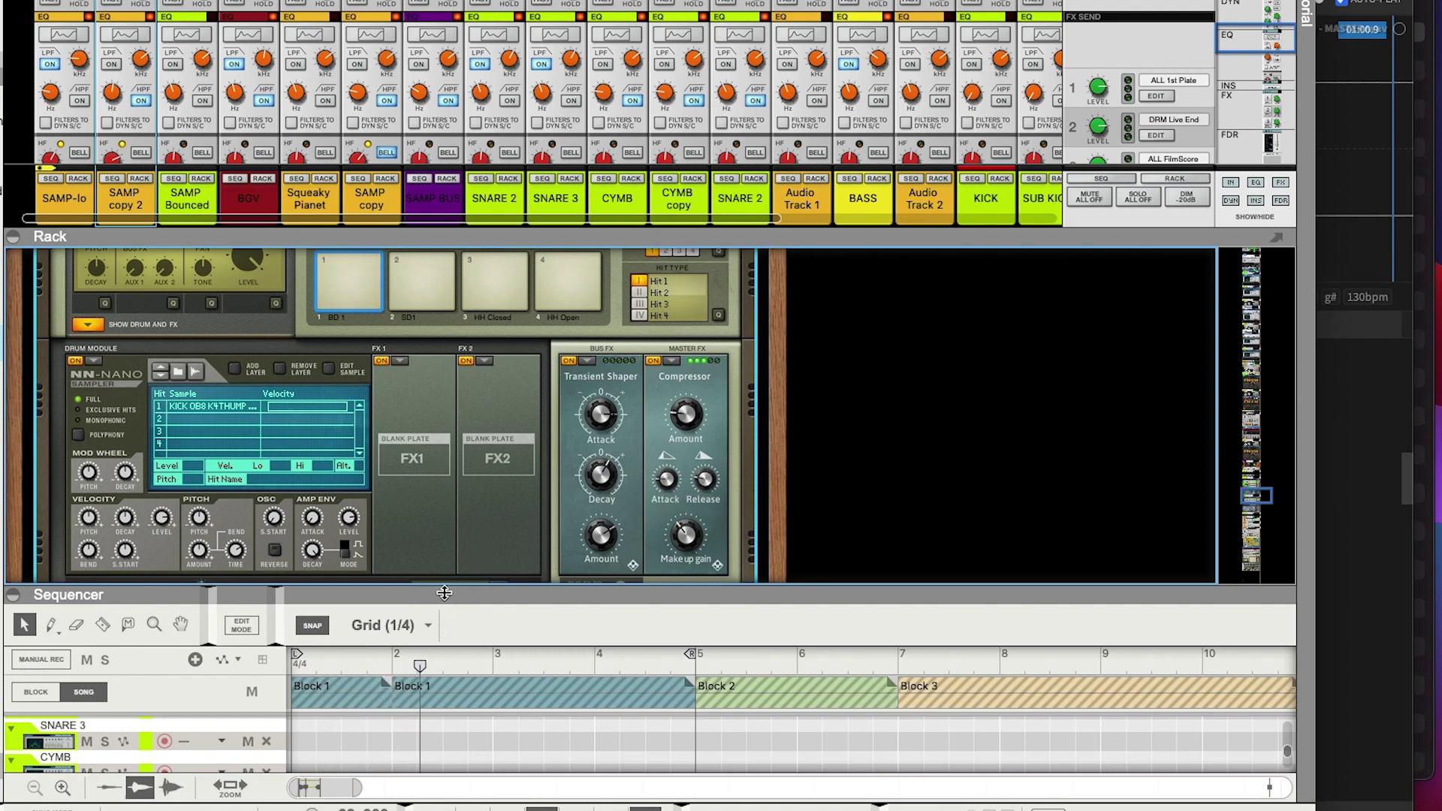
scroll(196, 398, up, 3)
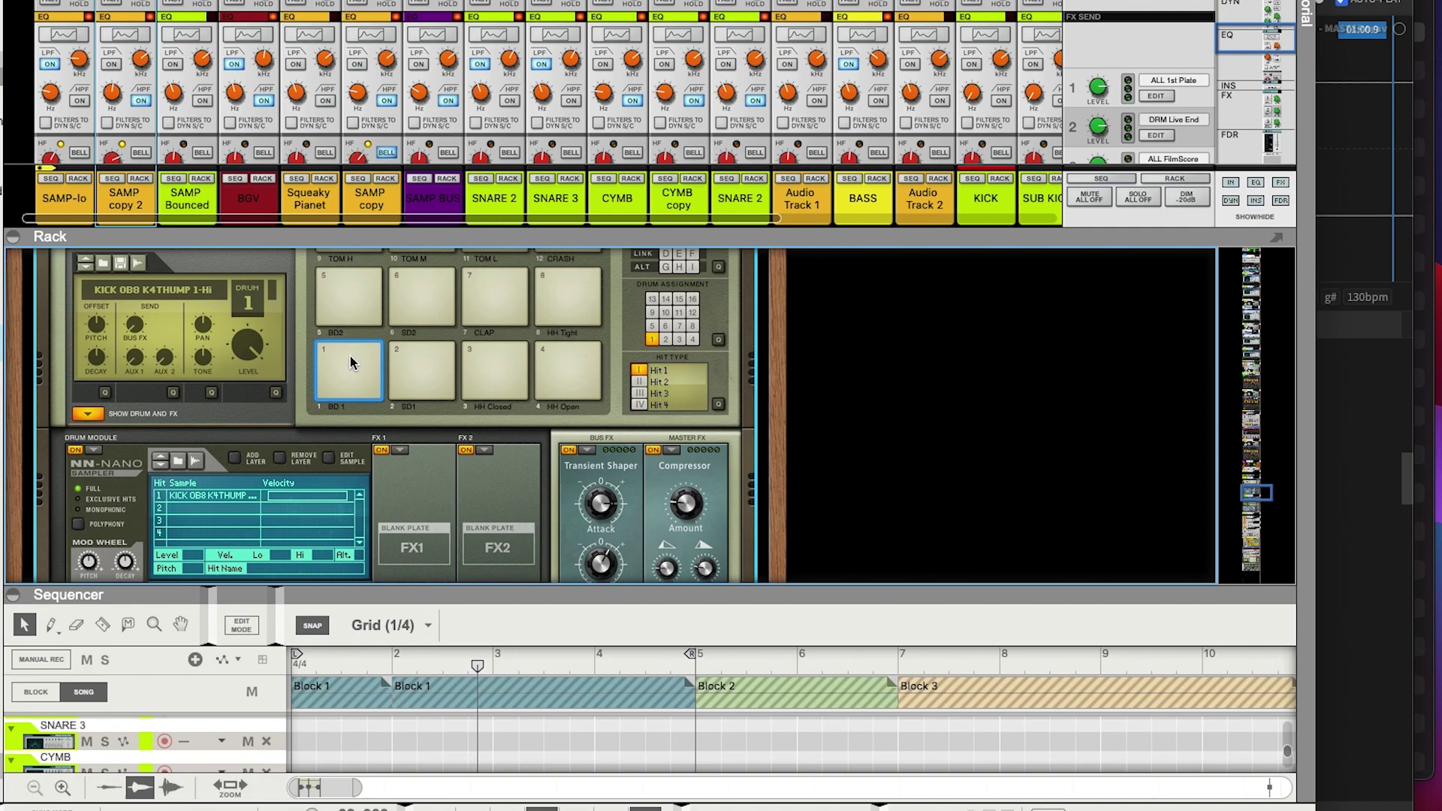
Select the CYMB track in the arrangement and record a cymbal part over the four-bar loop
key(F6)
click(84, 643)
key(ctrl+Return)
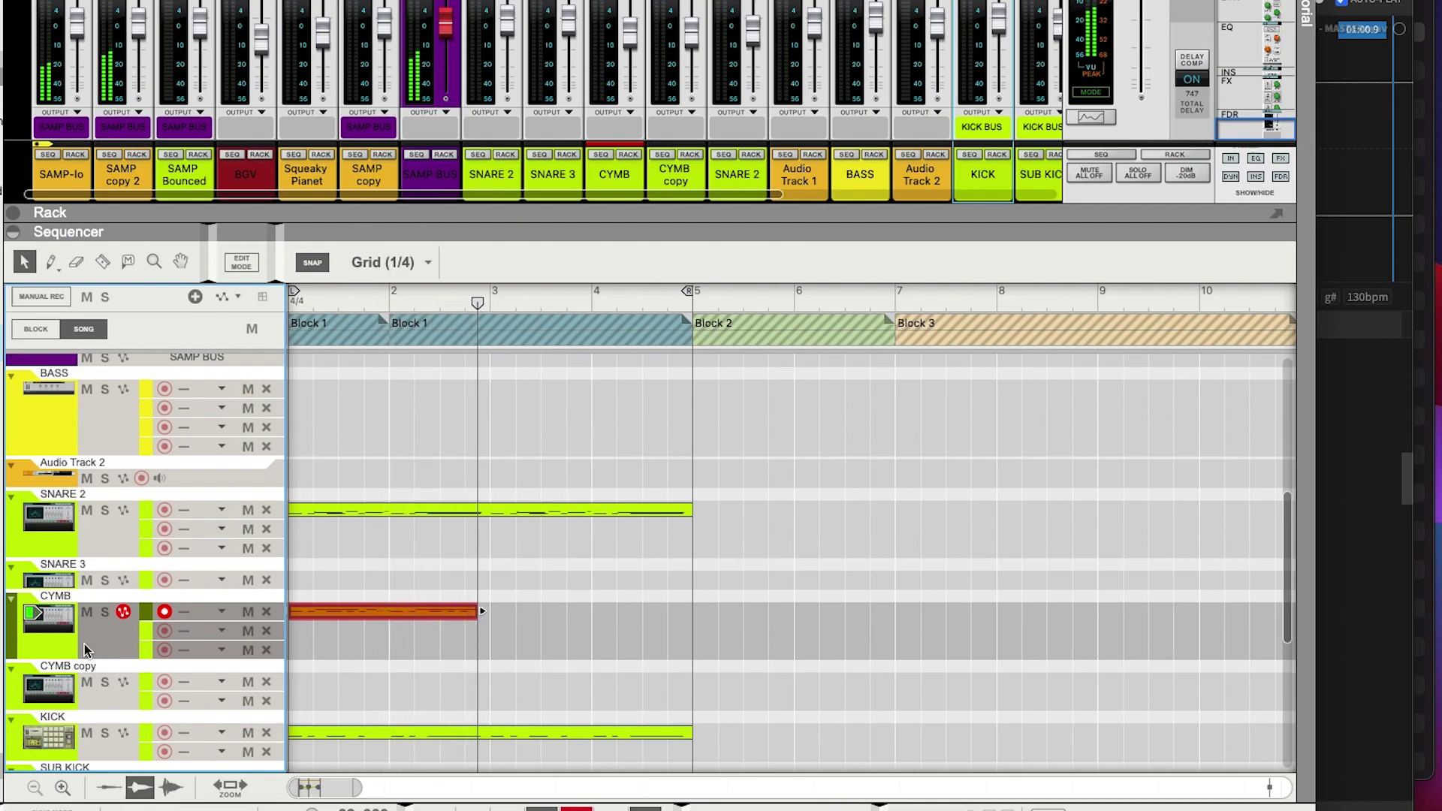
Record a part on the Squeaky Planet instrument track over the looped Block 1 section
click(294, 154)
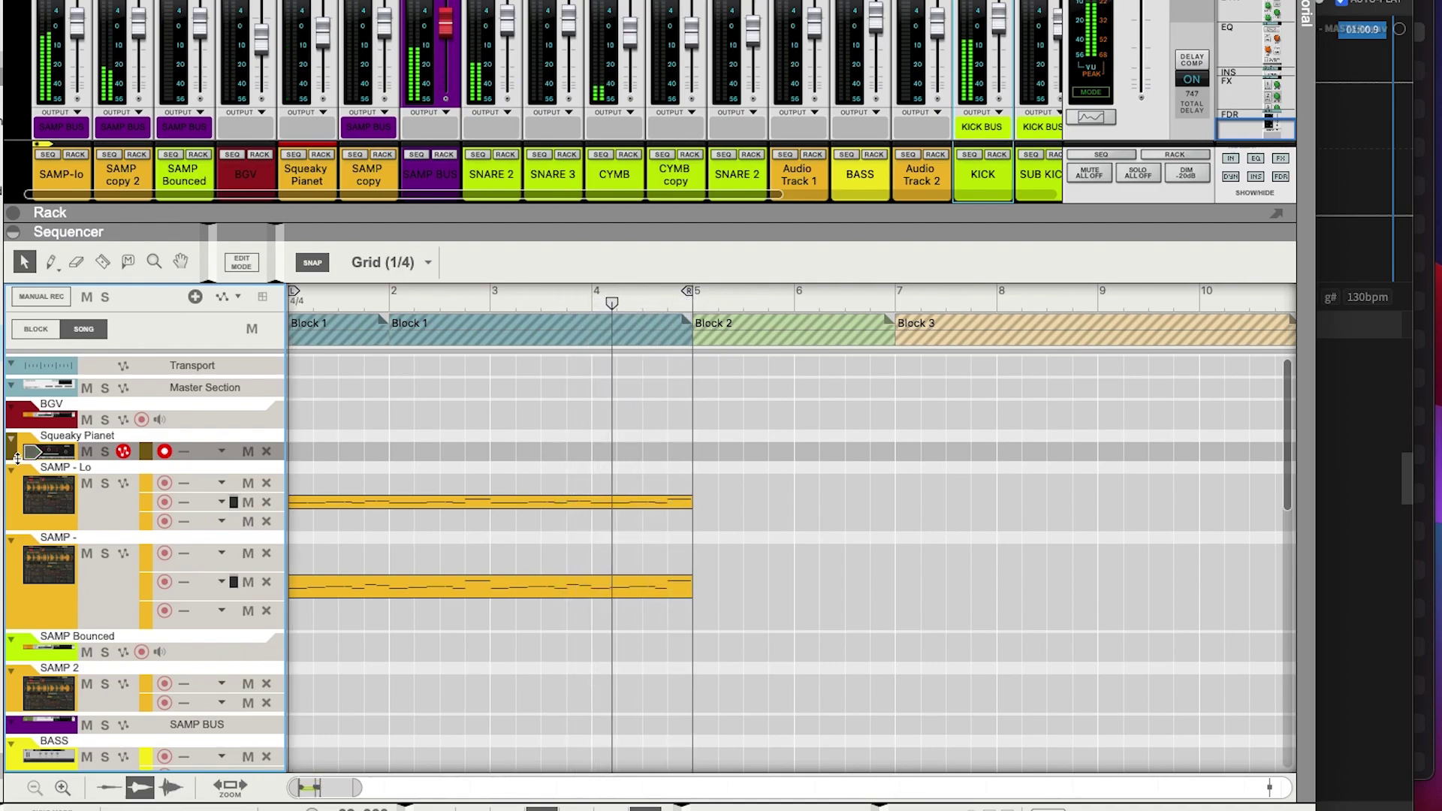
key(ctrl+Return)
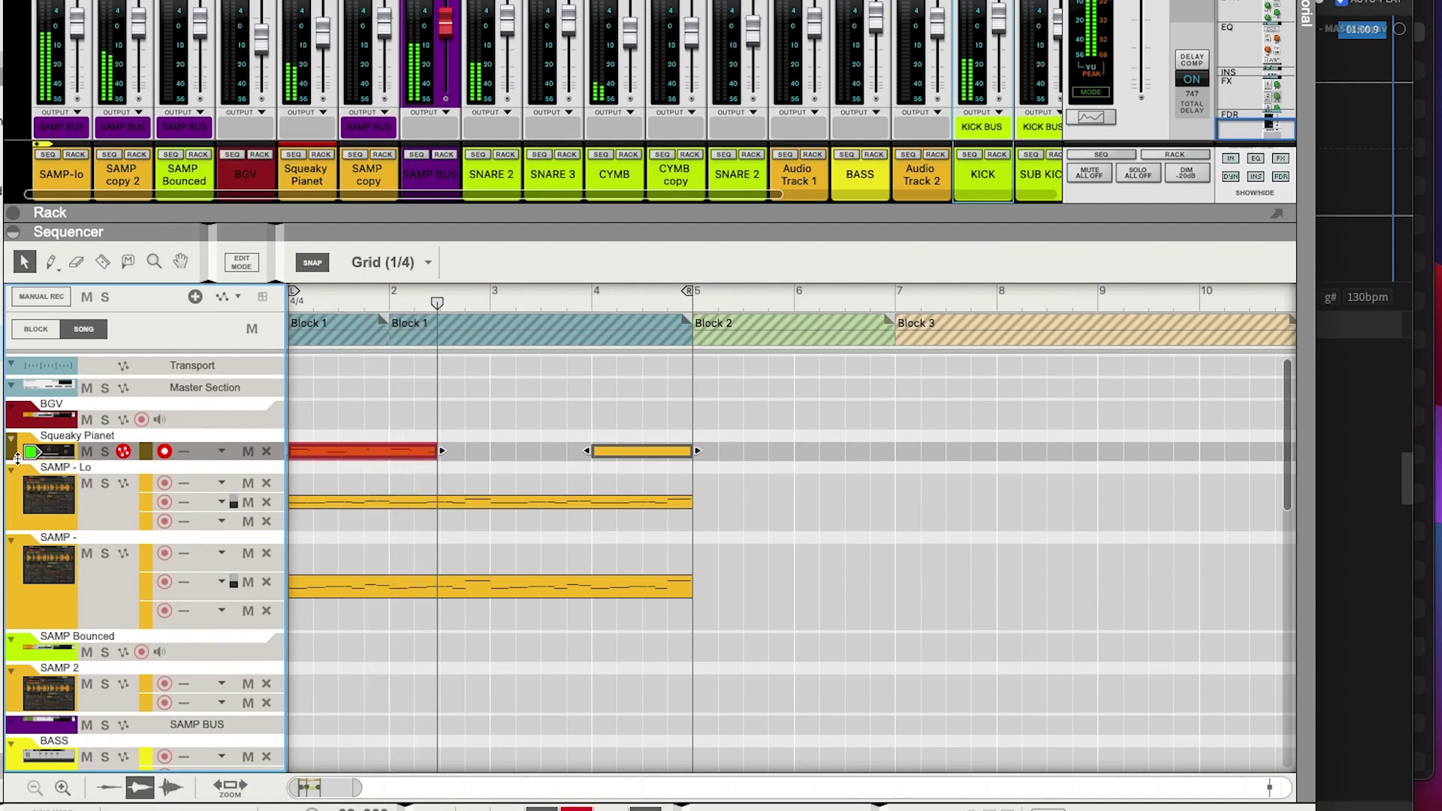
key(space)
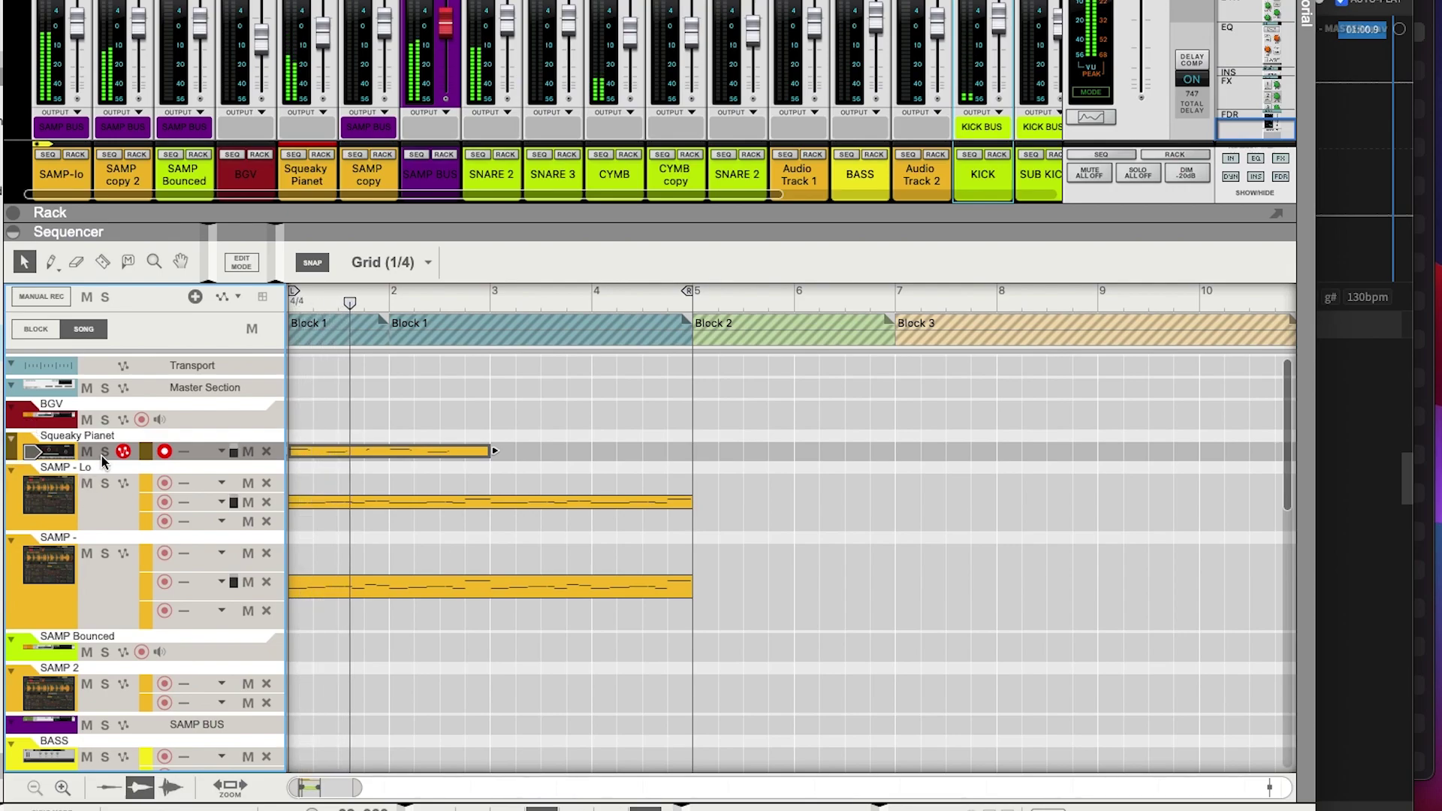
Rename the Squeaky Planet track as KEYS
double_click(97, 436)
text(KEYS)
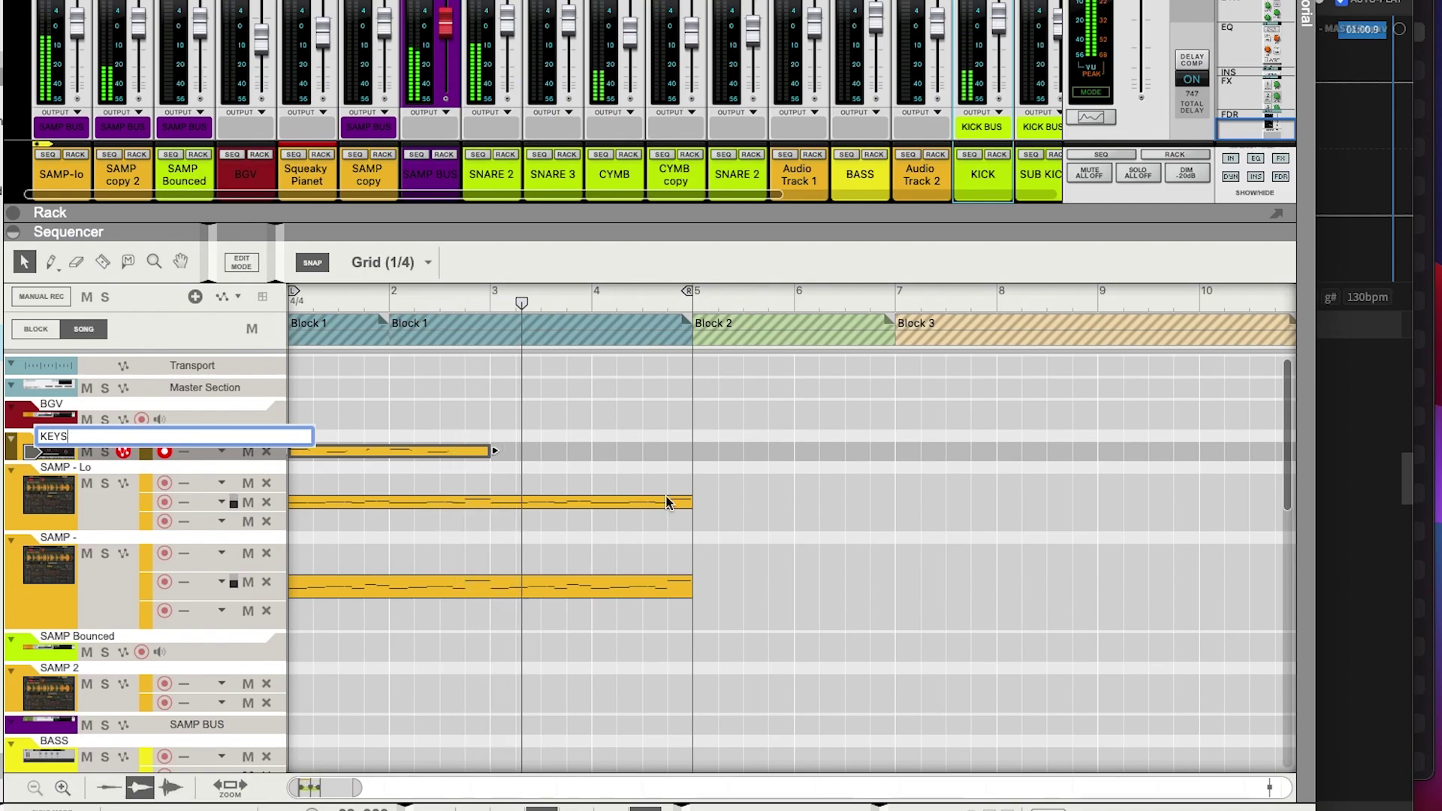
key(Return)
Rename the Audio Track 1 track near the end of the track list as PROLOGUE
scroll(591, 639, down, 5)
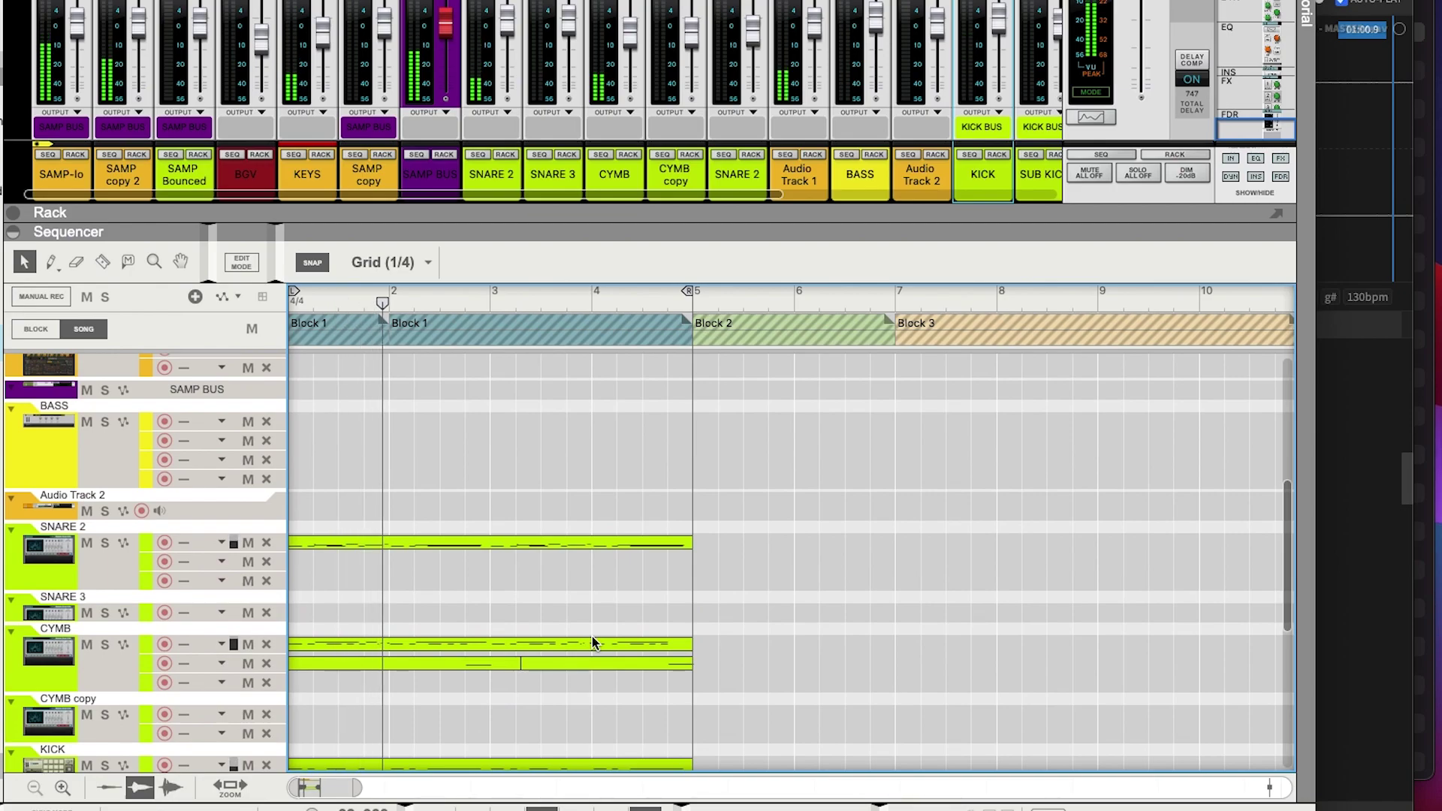
scroll(579, 622, down, 10)
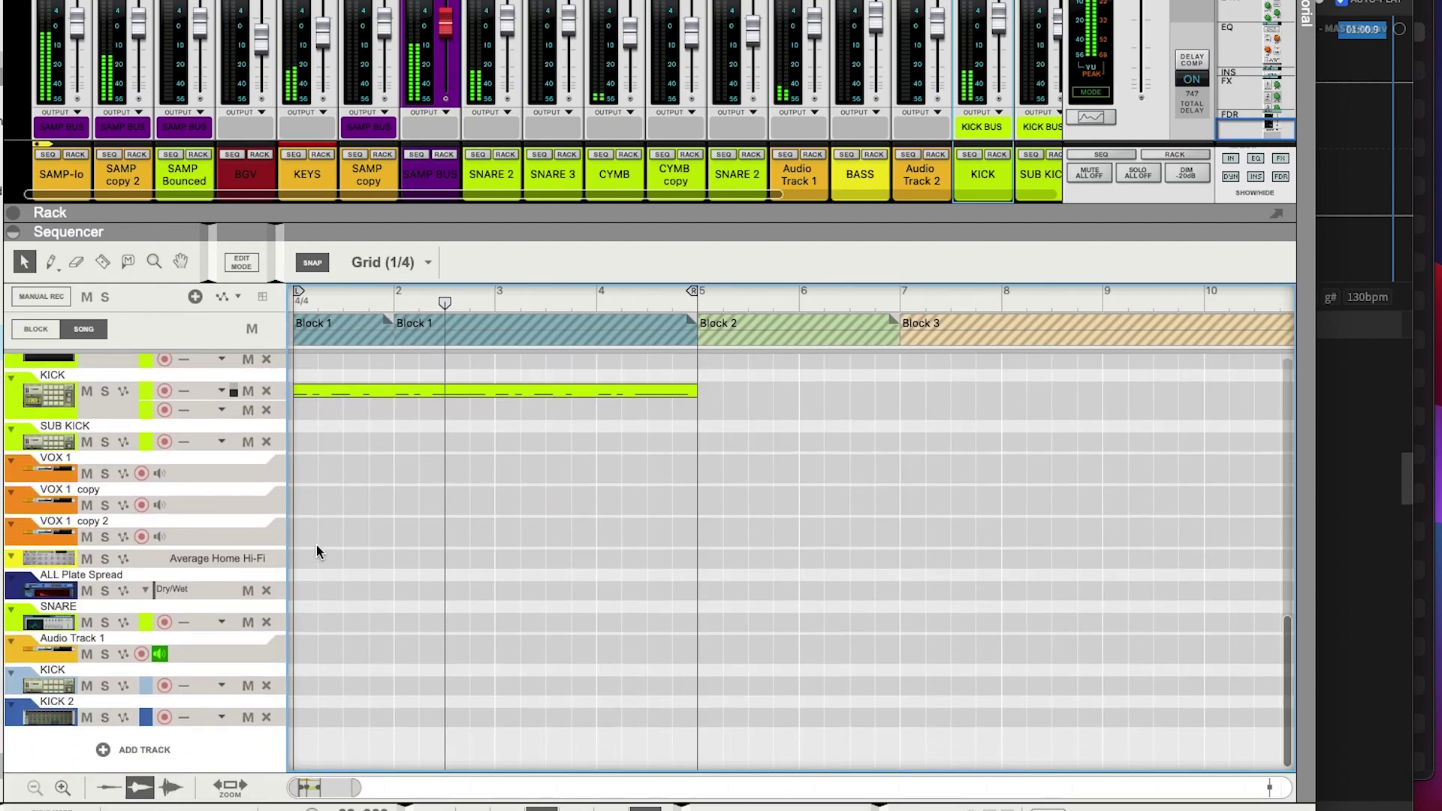
double_click(72, 638)
text(PROLOGUE)
key(Return)
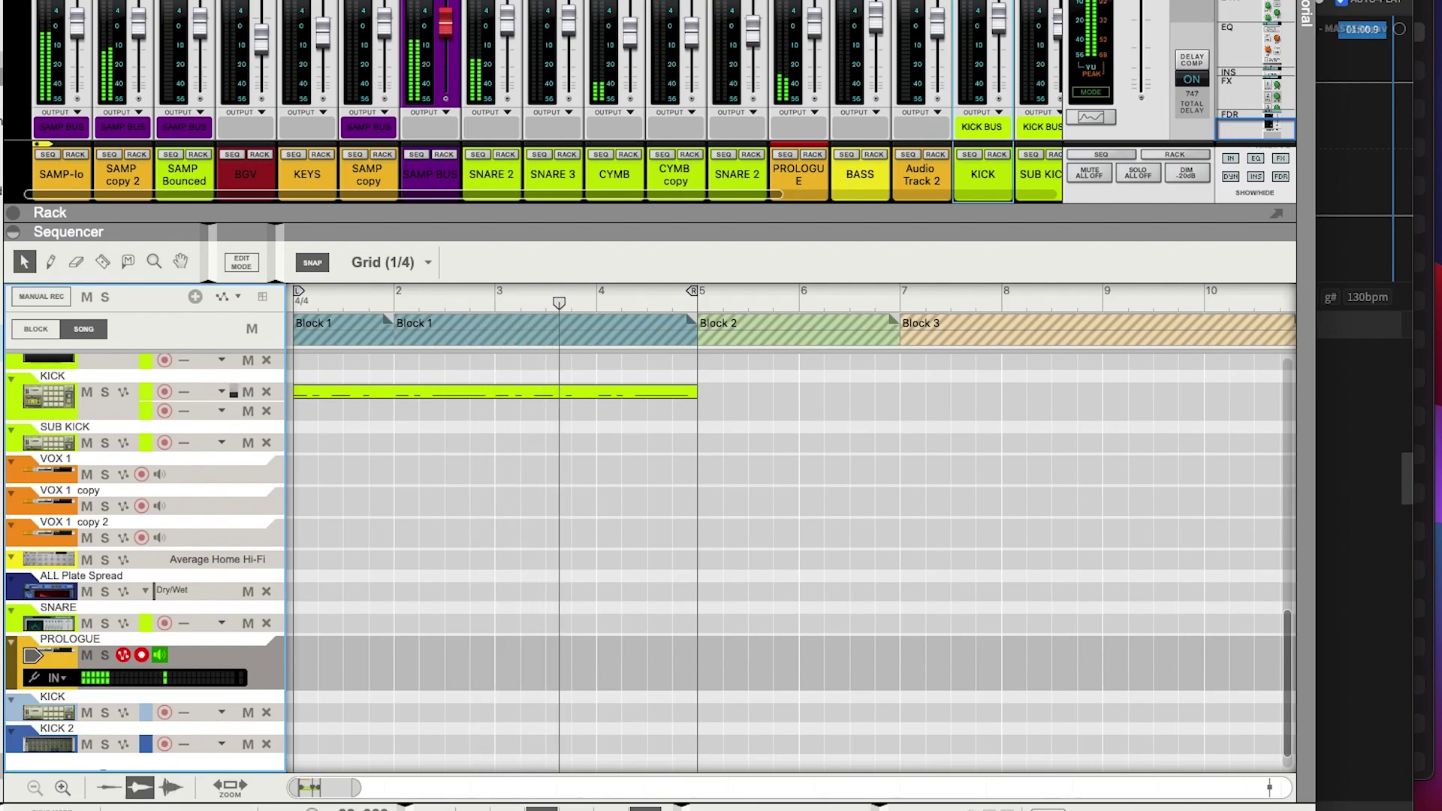
Record live audio onto the PROLOGUE track across the four-bar loop
key(space)
key(ctrl+Return)
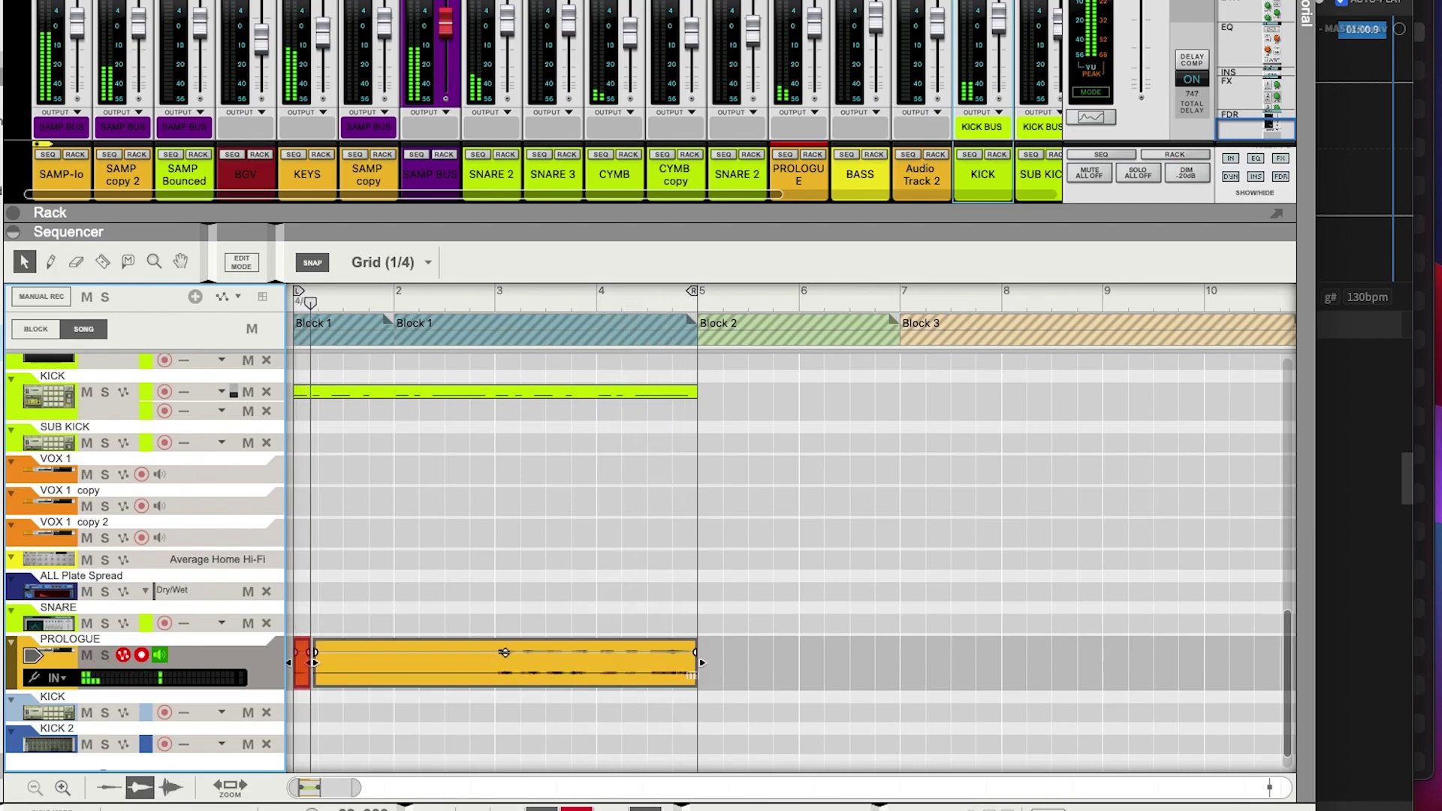
key(space)
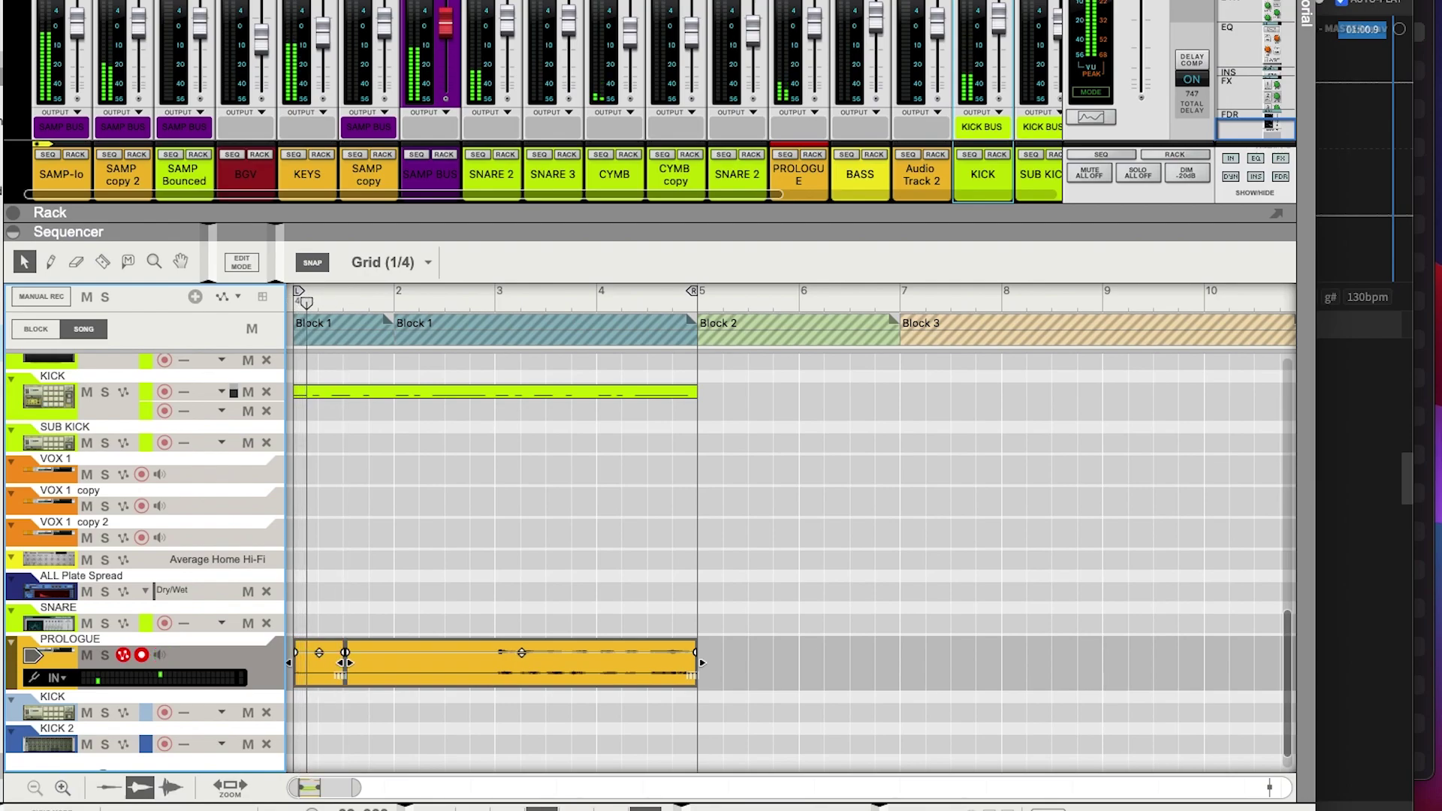
Cut the PROLOGUE recording at bar 3 and remove everything before it, keeping only bars 3 and 4
scroll(128, 640, down, 1)
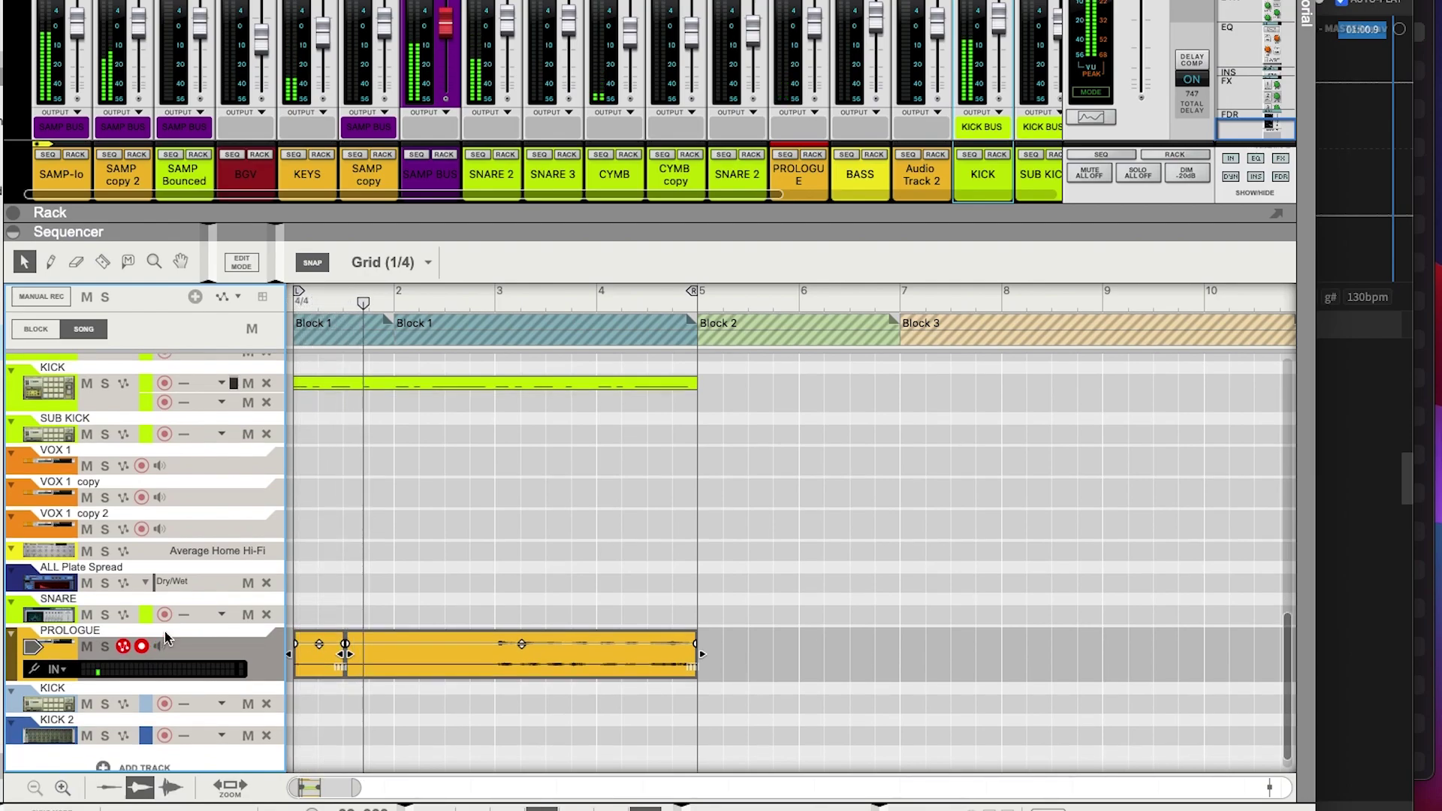
click(494, 655)
drag(440, 605, 289, 733)
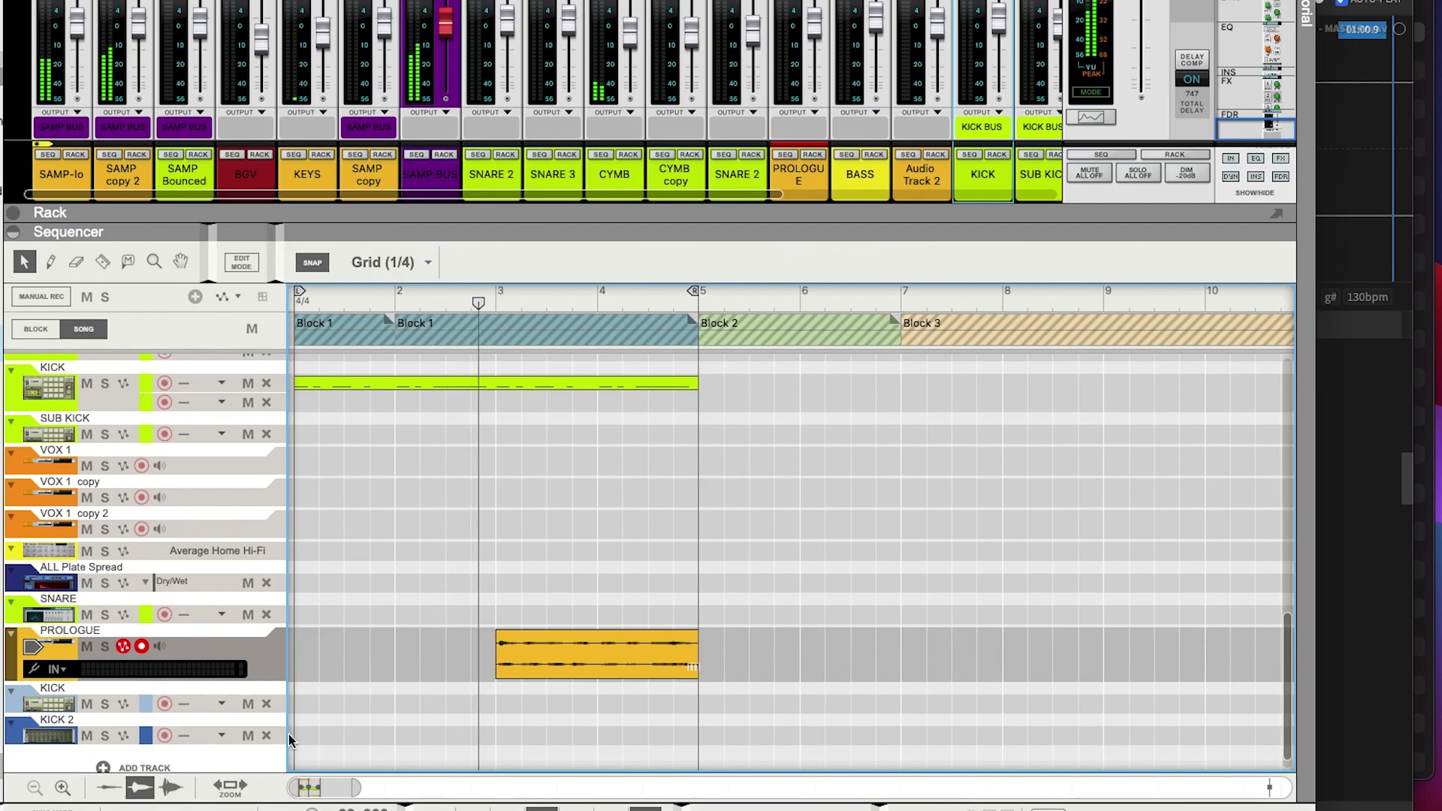